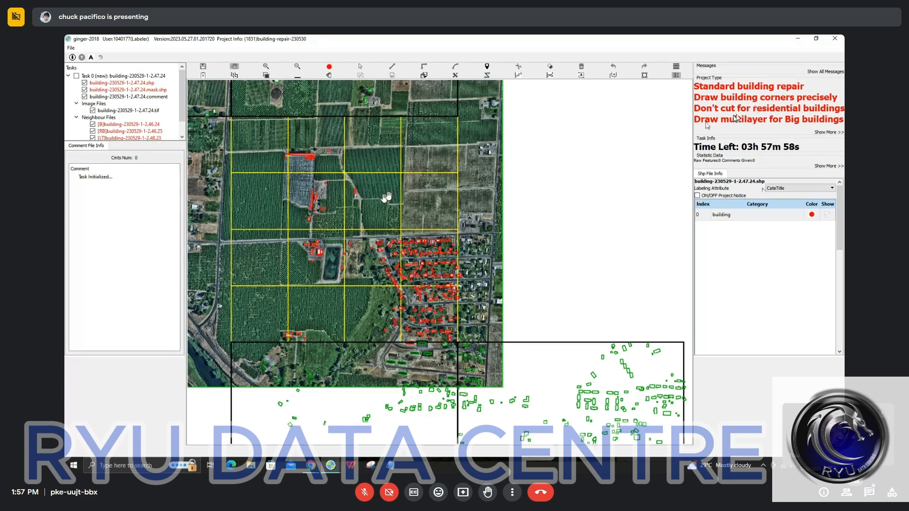
Delete the building outline drawn over the stacked materials directly north of the two white cylindrical structures beside the orchard road
{"action": "scroll", "coordinate": [359, 192], "scroll_direction": "up", "scroll_amount": 3}
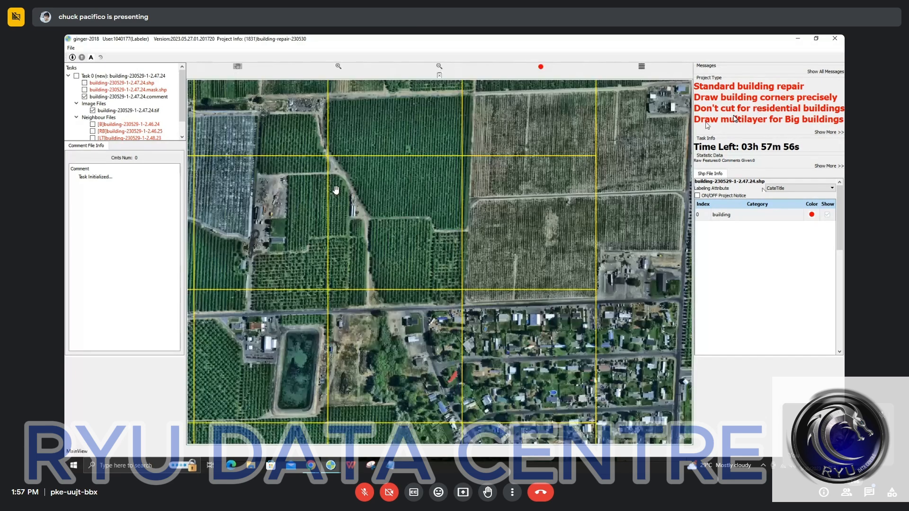
{"action": "scroll", "coordinate": [341, 199], "scroll_direction": "up", "scroll_amount": 3}
{"action": "scroll", "coordinate": [417, 204], "scroll_direction": "up", "scroll_amount": 2}
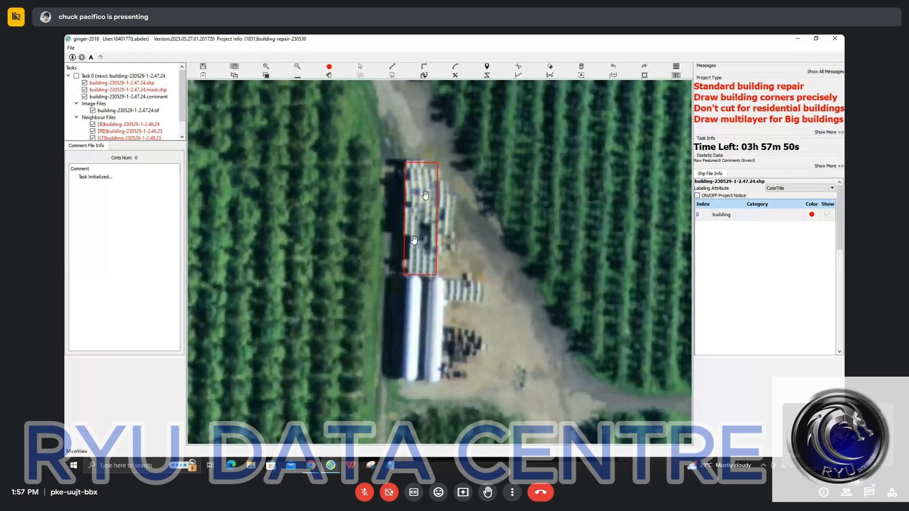
{"action": "scroll", "coordinate": [388, 251], "scroll_direction": "down", "scroll_amount": 3}
{"action": "key", "text": "s"}
{"action": "left_click", "coordinate": [410, 271]}
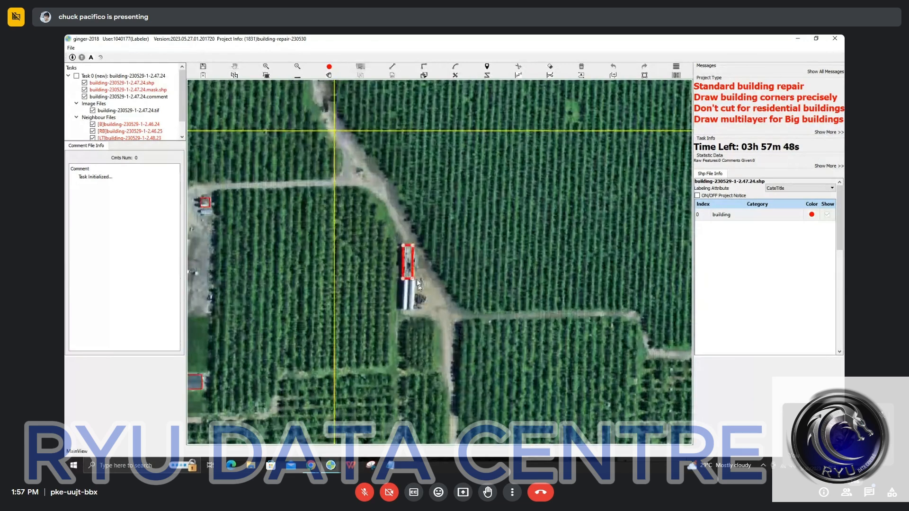
{"action": "key", "text": "Delete"}
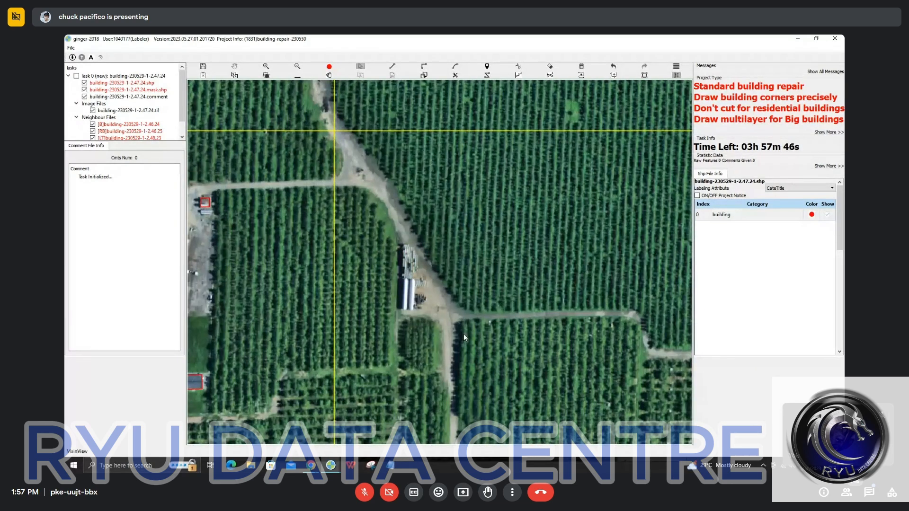
Examine the two white cylindrical structures beside the orchard road, and review the remaining building outlines across the whole tile
{"action": "scroll", "coordinate": [464, 334], "scroll_direction": "down", "scroll_amount": 2}
{"action": "scroll", "coordinate": [431, 313], "scroll_direction": "up", "scroll_amount": 4}
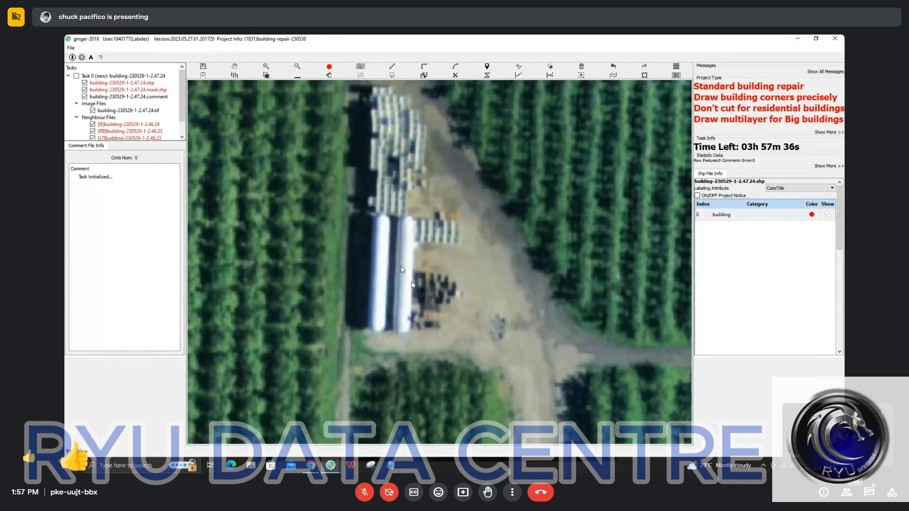
{"action": "scroll", "coordinate": [411, 285], "scroll_direction": "down", "scroll_amount": 1}
{"action": "scroll", "coordinate": [382, 214], "scroll_direction": "down", "scroll_amount": 3}
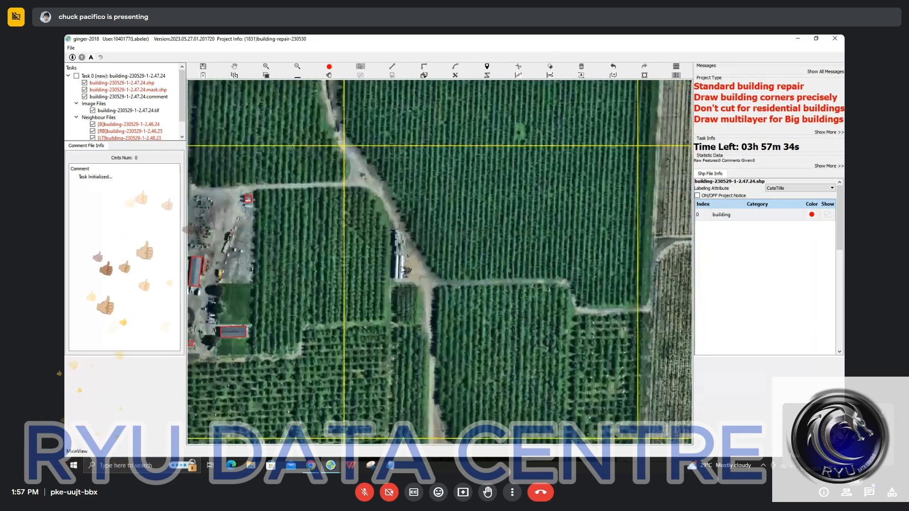
{"action": "scroll", "coordinate": [383, 214], "scroll_direction": "down", "scroll_amount": 2}
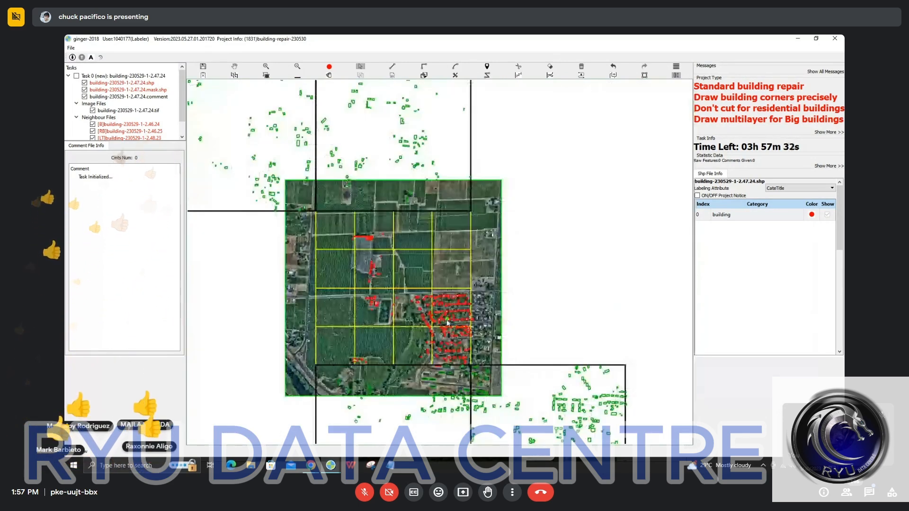
{"action": "scroll", "coordinate": [434, 251], "scroll_direction": "up", "scroll_amount": 1}
{"action": "left_click_drag", "start_coordinate": [432, 270], "coordinate": [463, 230]}
{"action": "scroll", "coordinate": [431, 212], "scroll_direction": "up", "scroll_amount": 1}
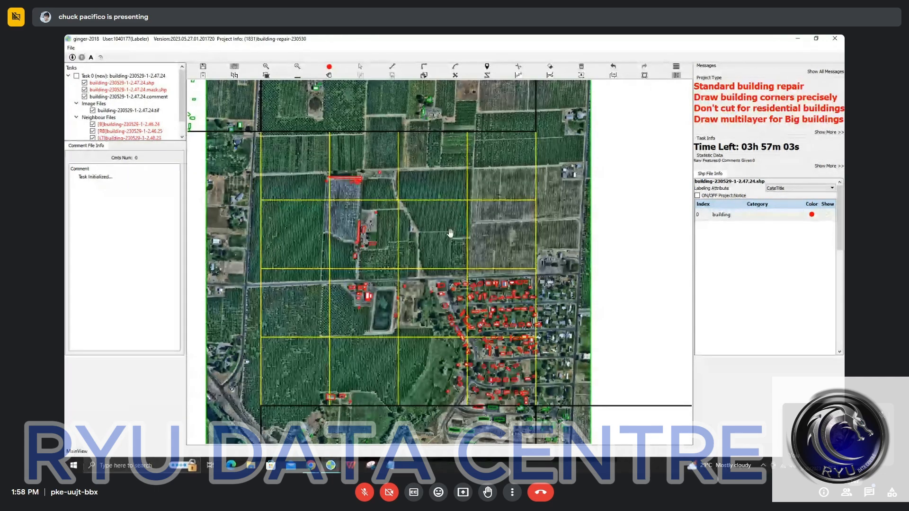
Delete the cluster of small building outlines near the north-east corner of the netted field
{"action": "key", "text": "space"}
{"action": "scroll", "coordinate": [335, 204], "scroll_direction": "up", "scroll_amount": 4}
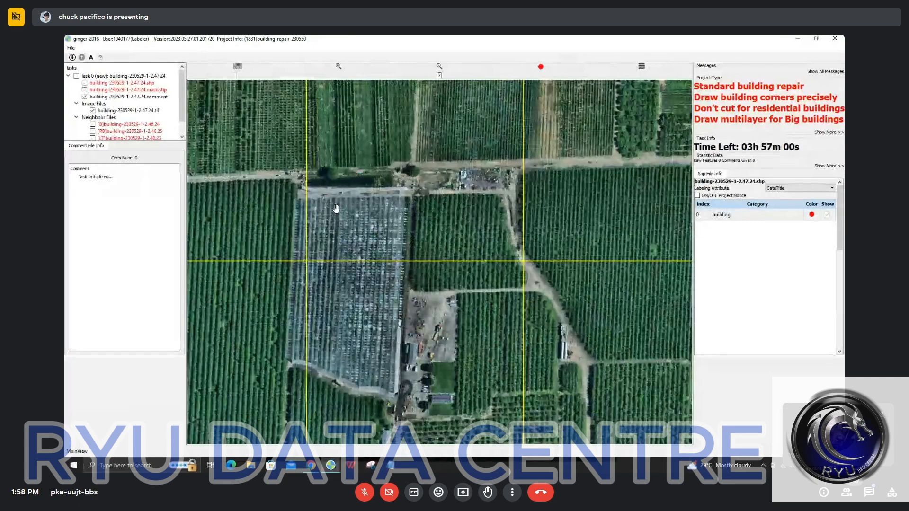
{"action": "scroll", "coordinate": [333, 206], "scroll_direction": "up", "scroll_amount": 2}
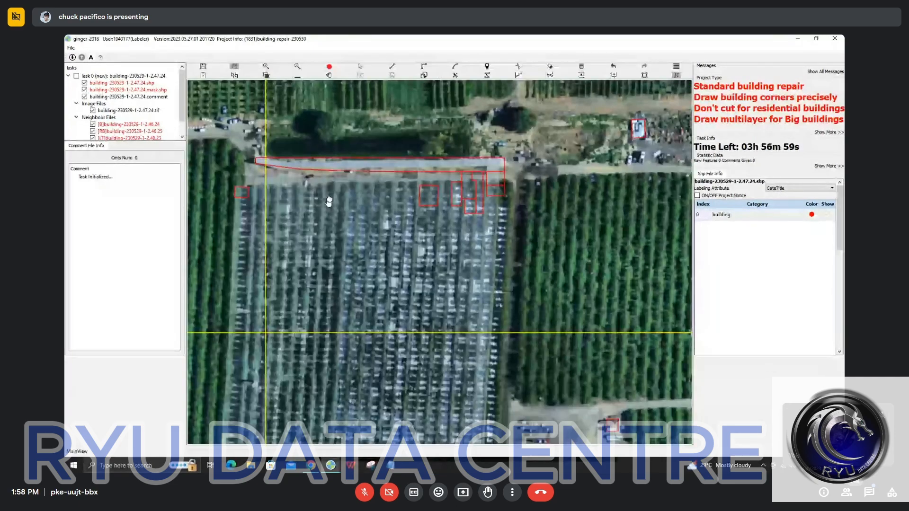
{"action": "left_click_drag", "start_coordinate": [329, 201], "coordinate": [368, 190]}
{"action": "key", "text": "s"}
{"action": "left_click_drag", "start_coordinate": [434, 175], "coordinate": [621, 227]}
{"action": "key", "text": "Delete"}
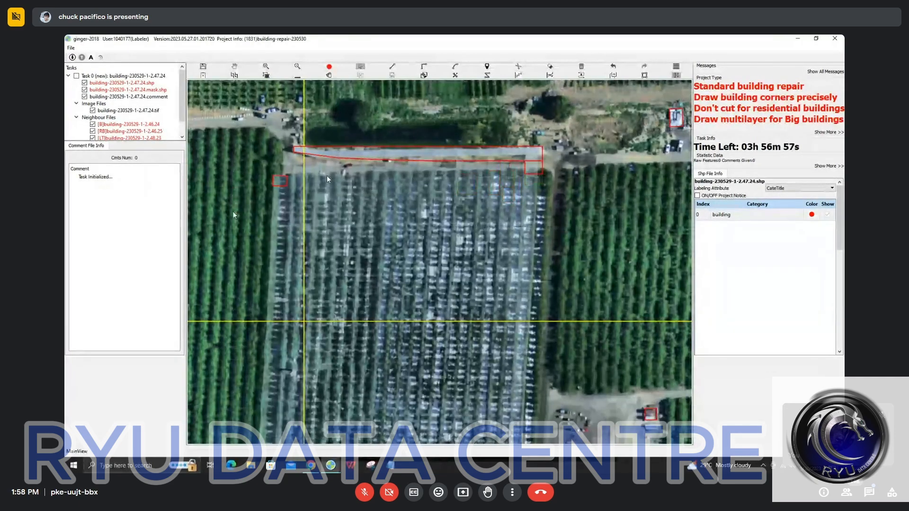
Delete the long strip outline and the remaining small outlines along the netted field's northern edge
{"action": "left_click_drag", "start_coordinate": [233, 216], "coordinate": [684, 113]}
{"action": "key", "text": "Delete"}
{"action": "key", "text": "ctrl+z"}
{"action": "scroll", "coordinate": [556, 134], "scroll_direction": "down", "scroll_amount": 1}
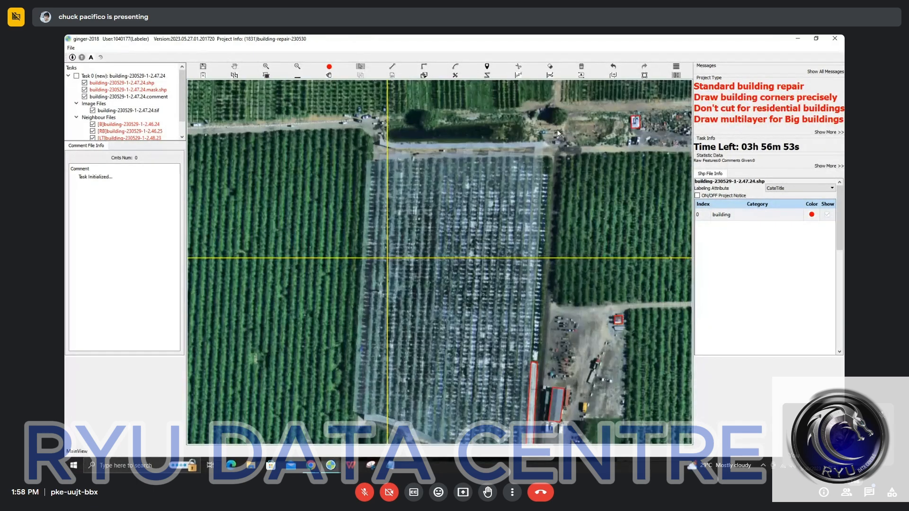
Inspect the outlined white object in the scrap yard north-east of the netted field against the bare image and delete its outline
{"action": "key", "text": "space"}
{"action": "left_click_drag", "start_coordinate": [663, 118], "coordinate": [422, 167]}
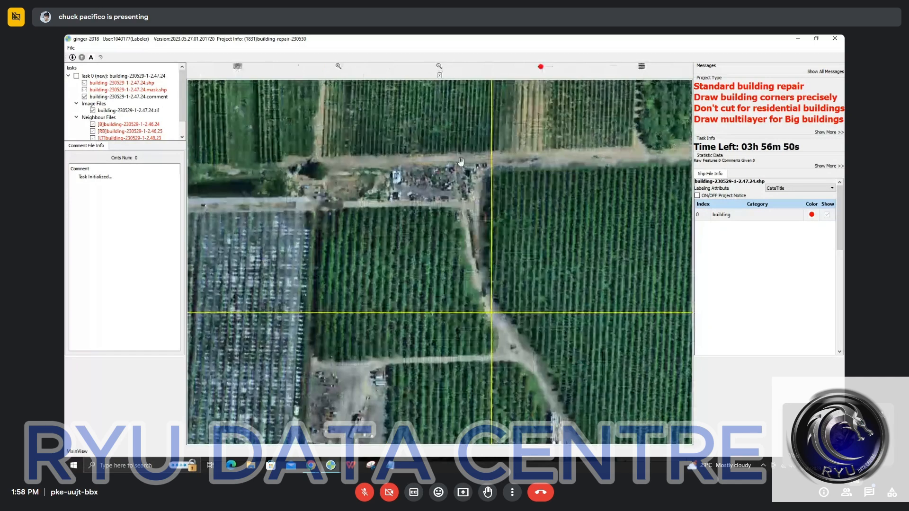
{"action": "scroll", "coordinate": [421, 167], "scroll_direction": "up", "scroll_amount": 2}
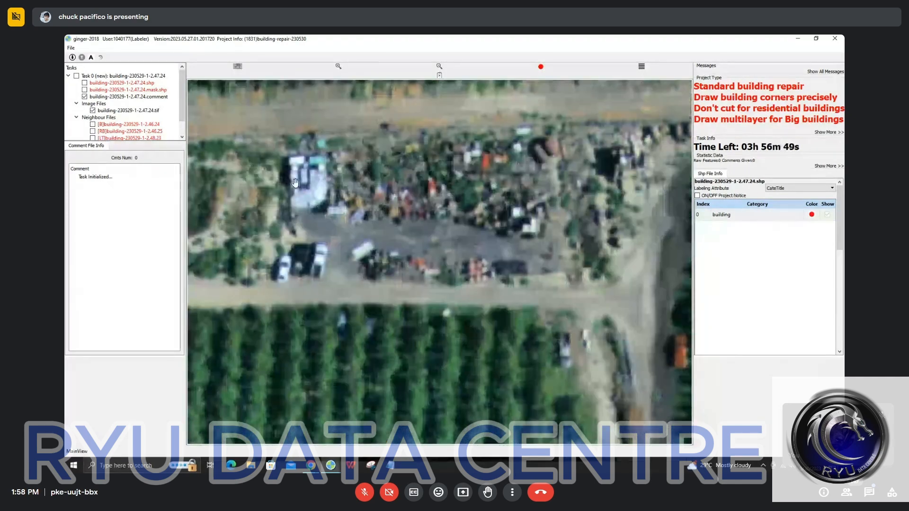
{"action": "scroll", "coordinate": [370, 259], "scroll_direction": "up", "scroll_amount": 1}
{"action": "left_click_drag", "start_coordinate": [295, 182], "coordinate": [378, 246]}
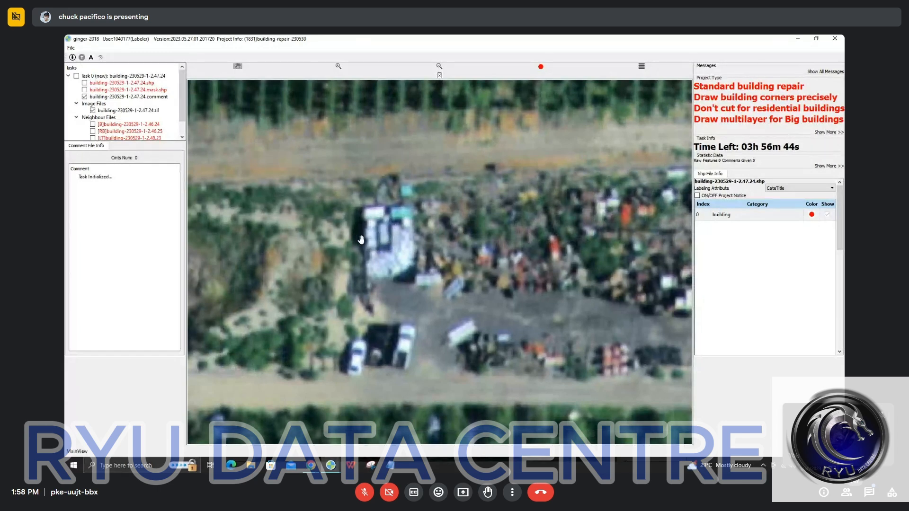
{"action": "scroll", "coordinate": [361, 240], "scroll_direction": "up", "scroll_amount": 1}
{"action": "scroll", "coordinate": [370, 260], "scroll_direction": "down", "scroll_amount": 1}
{"action": "left_click_drag", "start_coordinate": [386, 272], "coordinate": [401, 266]}
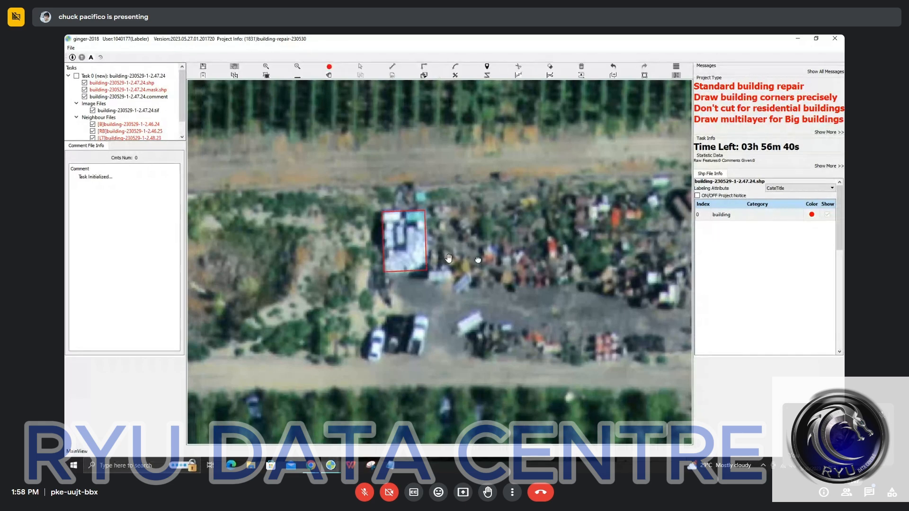
{"action": "left_click_drag", "start_coordinate": [478, 260], "coordinate": [394, 248]}
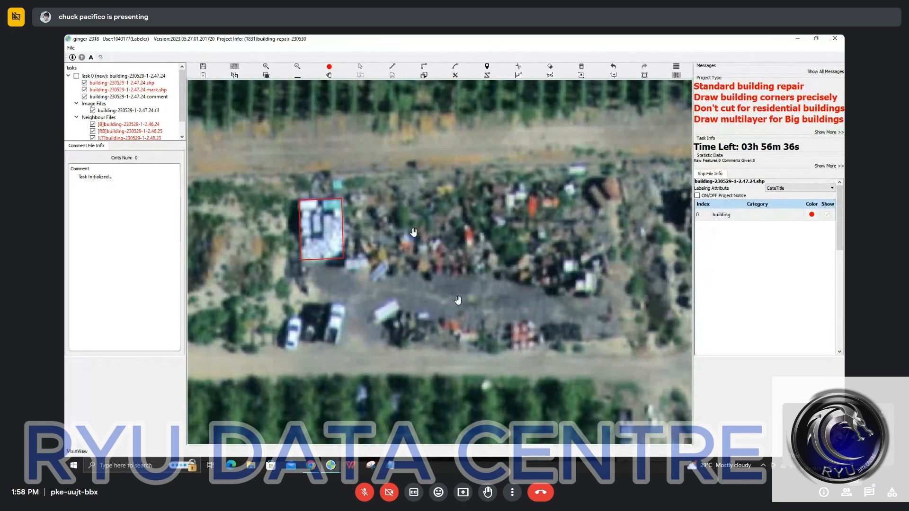
{"action": "scroll", "coordinate": [458, 300], "scroll_direction": "down", "scroll_amount": 2}
{"action": "key", "text": "Escape"}
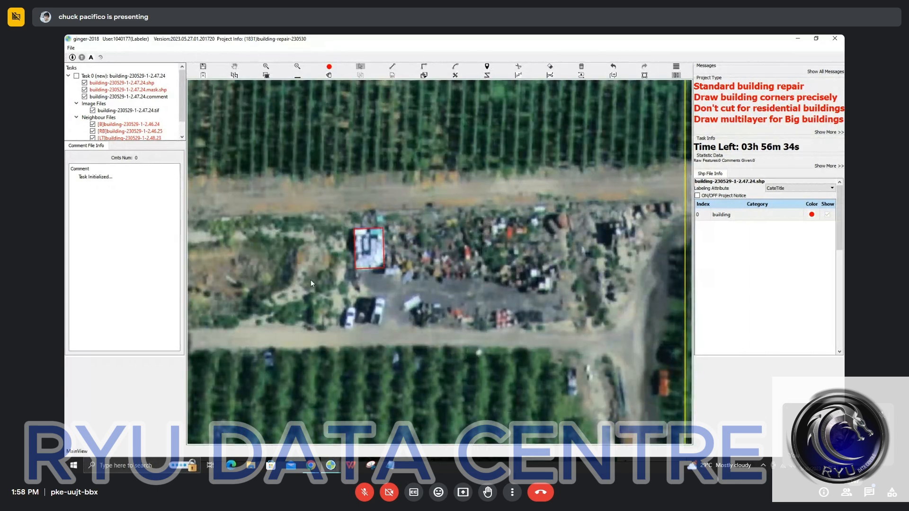
{"action": "key", "text": "Delete"}
Delete the long strip outline along the netted field's eastern edge and the small outline at its southern end
{"action": "scroll", "coordinate": [445, 212], "scroll_direction": "down", "scroll_amount": 5}
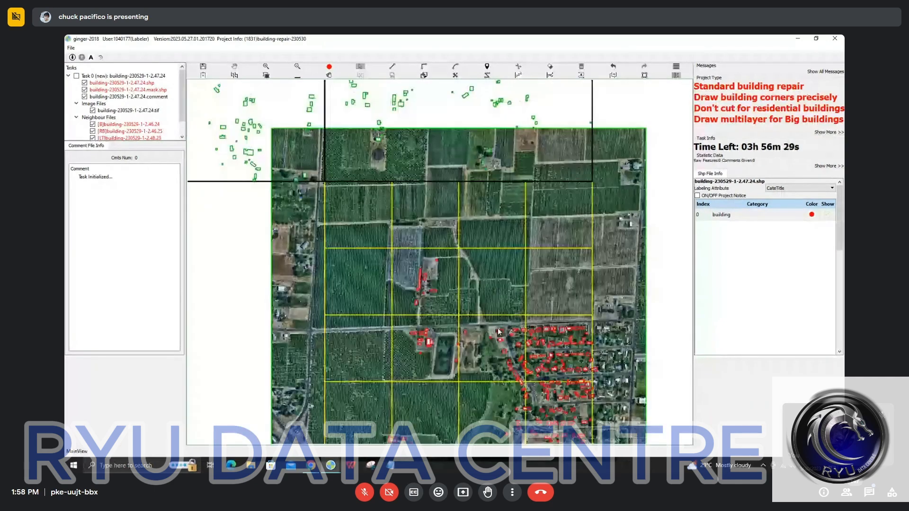
{"action": "key", "text": "space"}
{"action": "left_click_drag", "start_coordinate": [498, 337], "coordinate": [439, 245]}
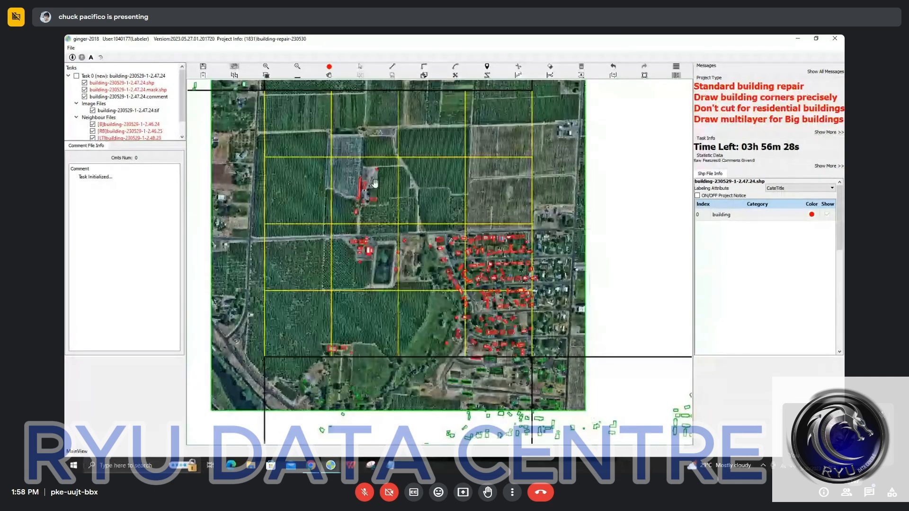
{"action": "scroll", "coordinate": [357, 167], "scroll_direction": "up", "scroll_amount": 3}
{"action": "scroll", "coordinate": [381, 211], "scroll_direction": "up", "scroll_amount": 4}
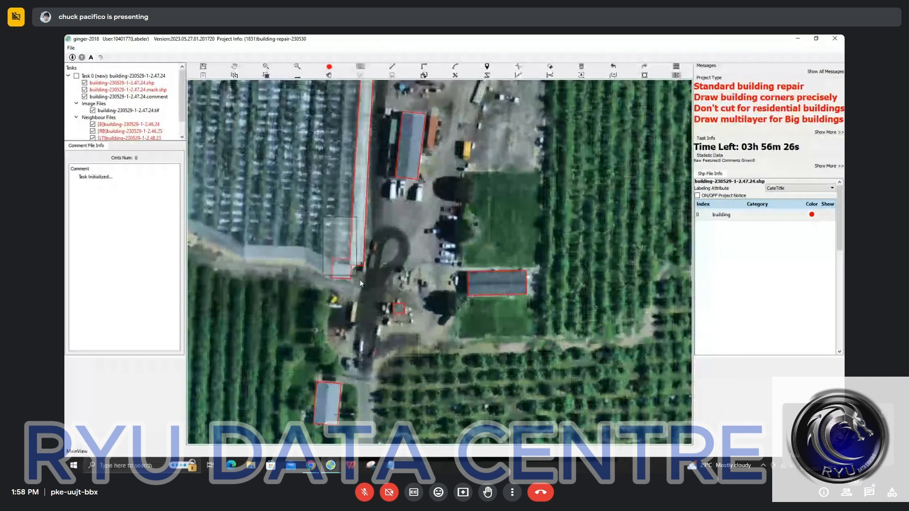
{"action": "left_click_drag", "start_coordinate": [360, 283], "coordinate": [361, 284]}
{"action": "key", "text": "Delete"}
Compare the outline of the long gray-roofed building east of the netted field with its roof edges, with the labels shown and hidden
{"action": "key", "text": "space"}
{"action": "left_click_drag", "start_coordinate": [402, 199], "coordinate": [400, 257]}
{"action": "scroll", "coordinate": [401, 257], "scroll_direction": "down", "scroll_amount": 2}
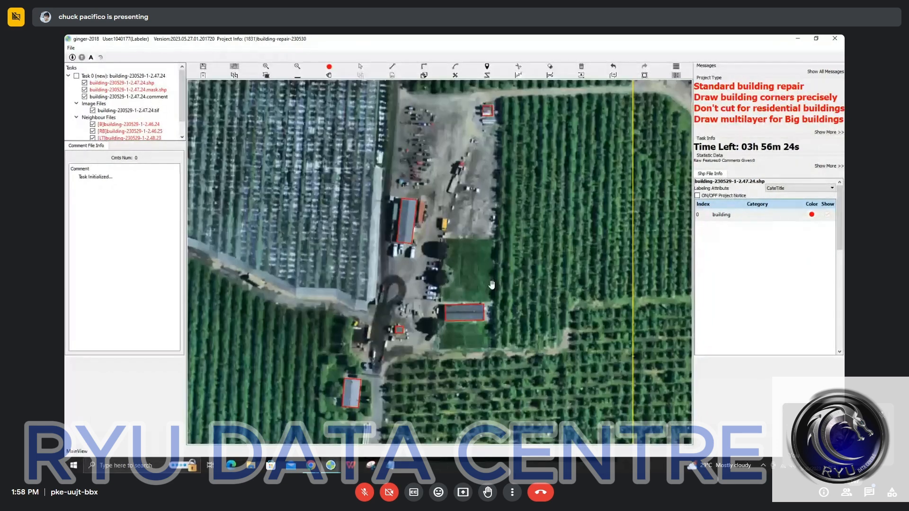
{"action": "scroll", "coordinate": [438, 223], "scroll_direction": "up", "scroll_amount": 4}
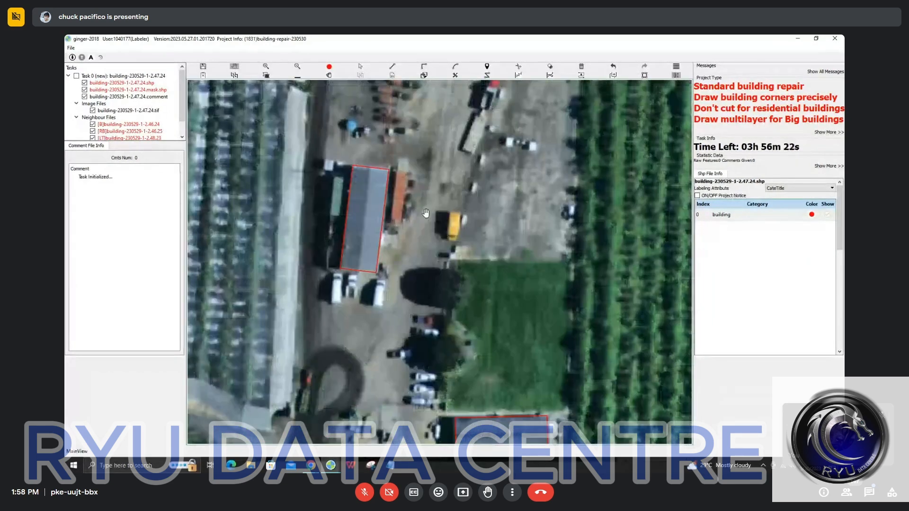
{"action": "key", "text": "h"}
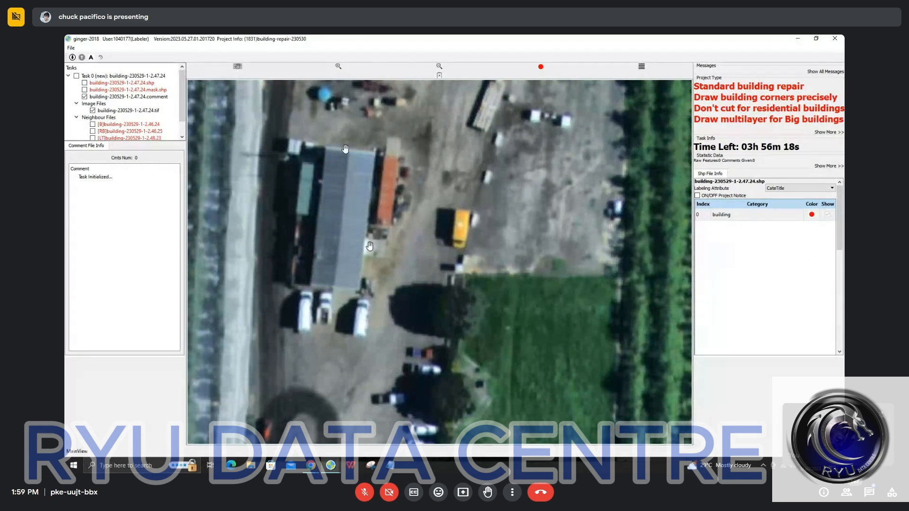
{"action": "scroll", "coordinate": [365, 239], "scroll_direction": "down", "scroll_amount": 3}
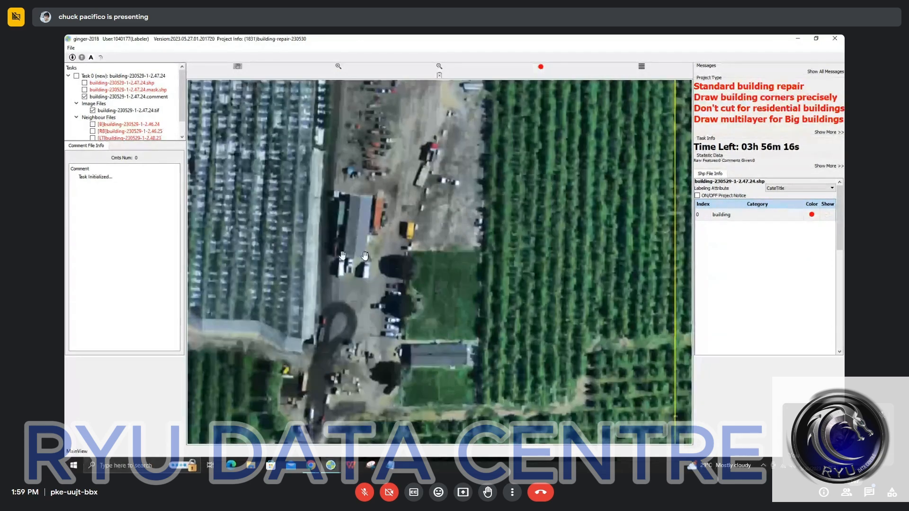
{"action": "scroll", "coordinate": [343, 256], "scroll_direction": "up", "scroll_amount": 3}
{"action": "key", "text": "h"}
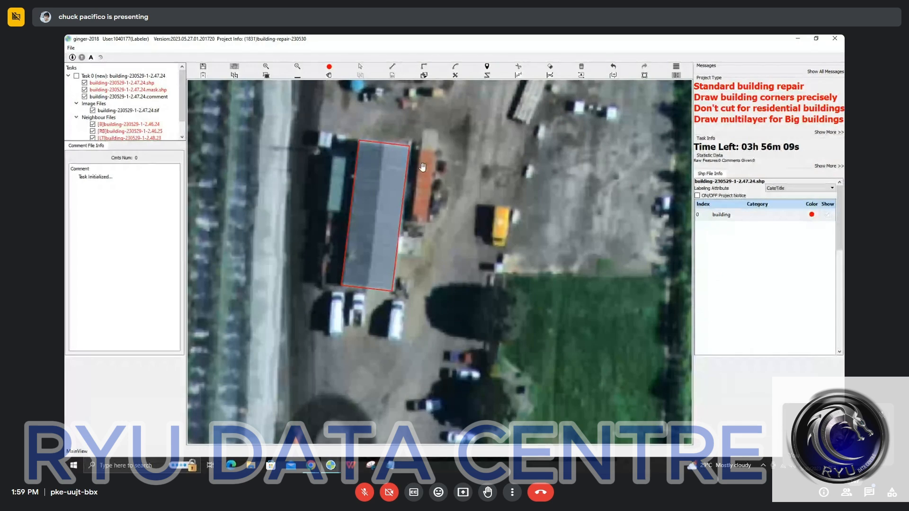
{"action": "key", "text": "h"}
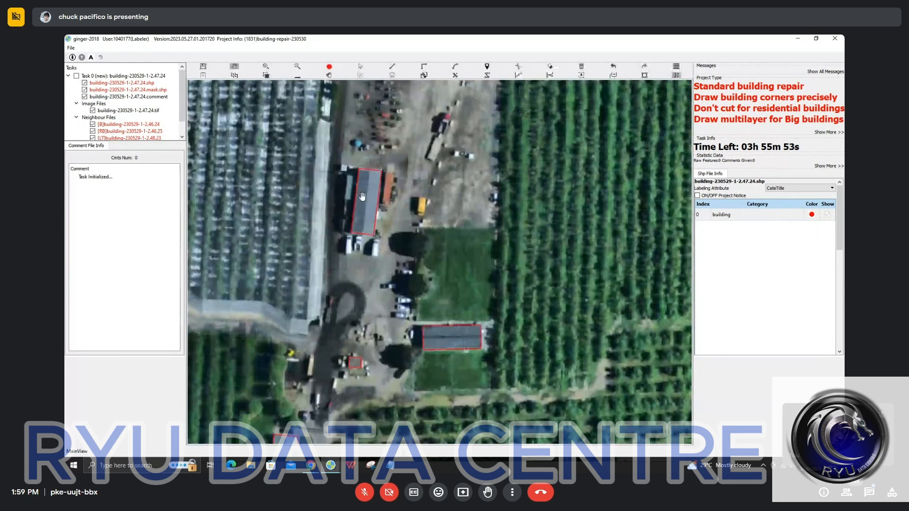
Check the outlines of the gray building between the two lawns and the small structure in the neighbouring yard
{"action": "scroll", "coordinate": [363, 198], "scroll_direction": "down", "scroll_amount": 3}
{"action": "scroll", "coordinate": [385, 260], "scroll_direction": "up", "scroll_amount": 6}
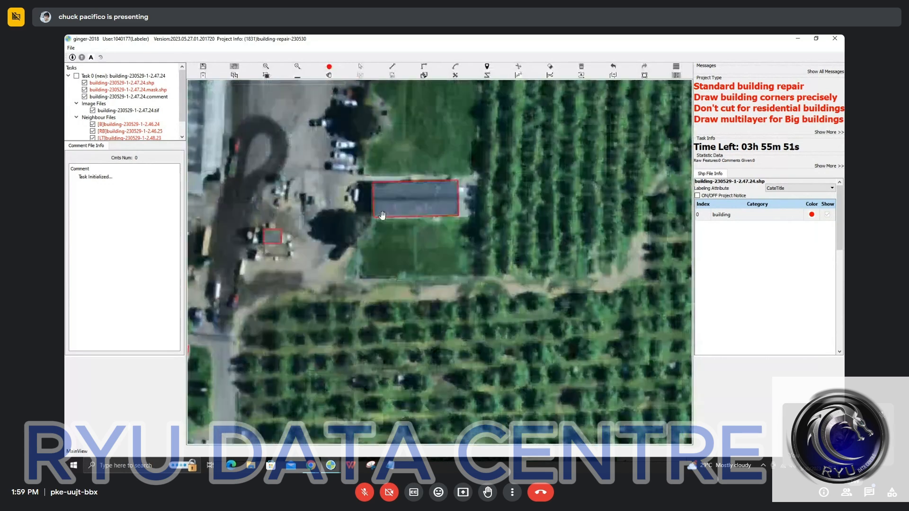
{"action": "left_click_drag", "start_coordinate": [382, 216], "coordinate": [406, 218]}
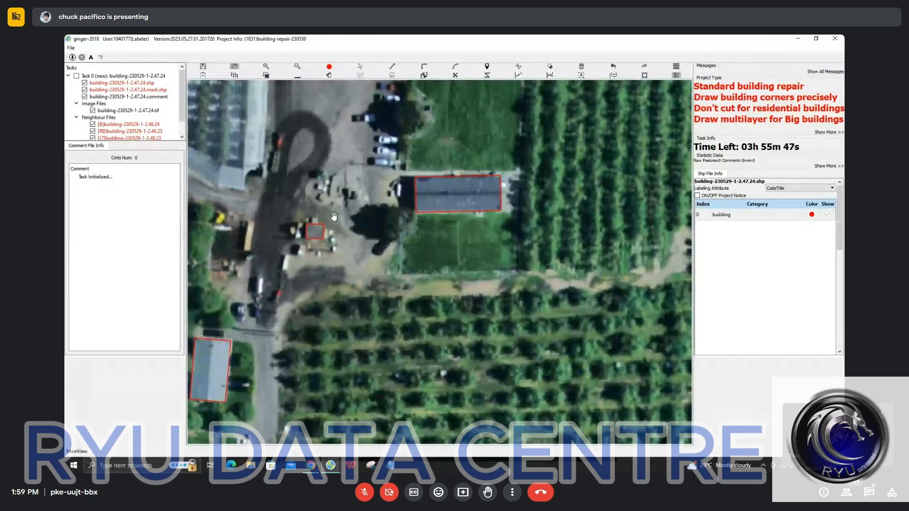
{"action": "key", "text": "space"}
{"action": "left_click_drag", "start_coordinate": [330, 219], "coordinate": [394, 215]}
{"action": "key", "text": "space"}
{"action": "scroll", "coordinate": [394, 218], "scroll_direction": "down", "scroll_amount": 1}
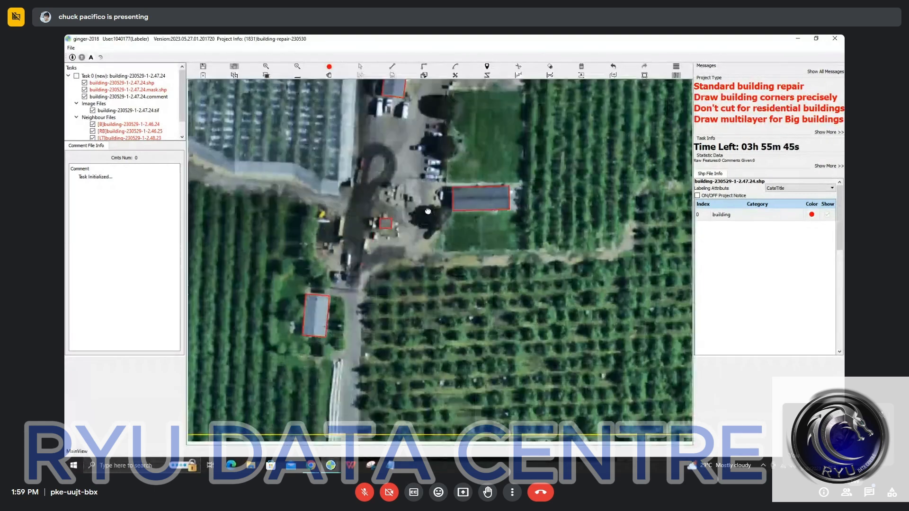
Select the three outlines around the southern yard and inspect the small yard structure with the labels shown and hidden
{"action": "key", "text": "s"}
{"action": "left_click_drag", "start_coordinate": [266, 162], "coordinate": [755, 399]}
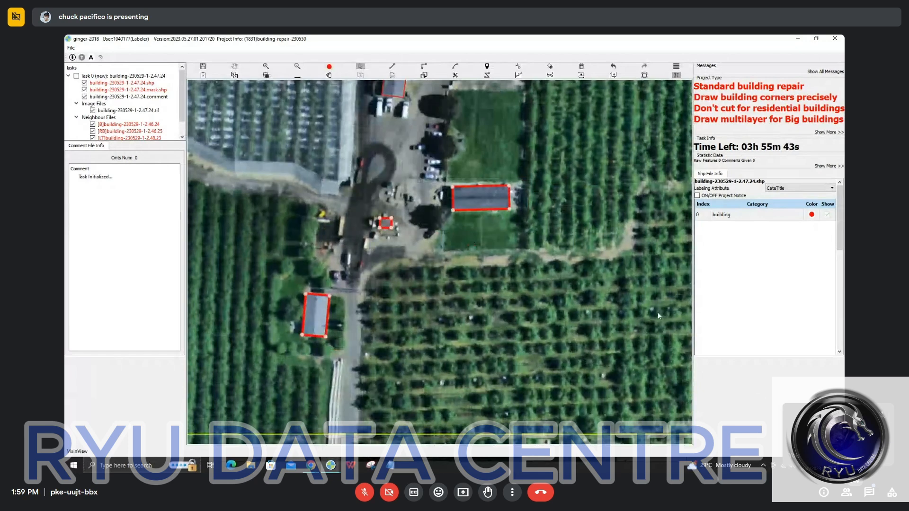
{"action": "key", "text": "space"}
{"action": "scroll", "coordinate": [386, 227], "scroll_direction": "up", "scroll_amount": 3}
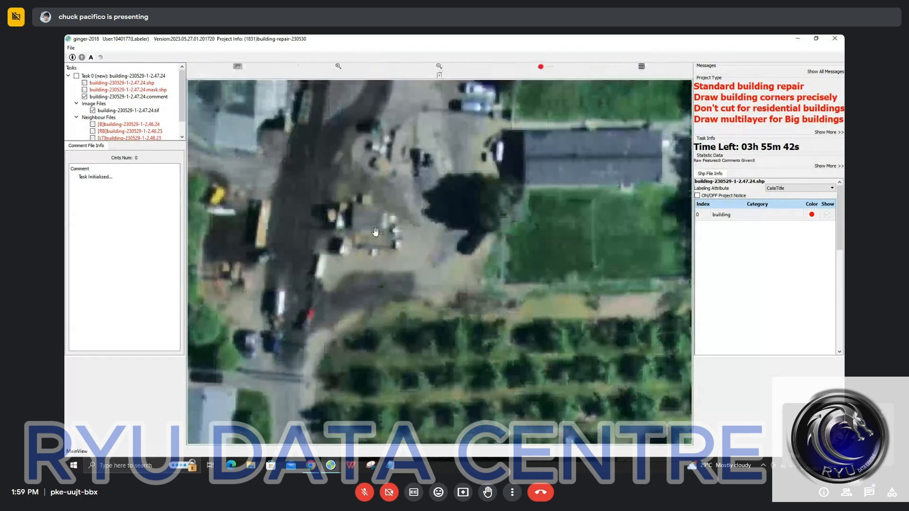
{"action": "scroll", "coordinate": [367, 221], "scroll_direction": "down", "scroll_amount": 2}
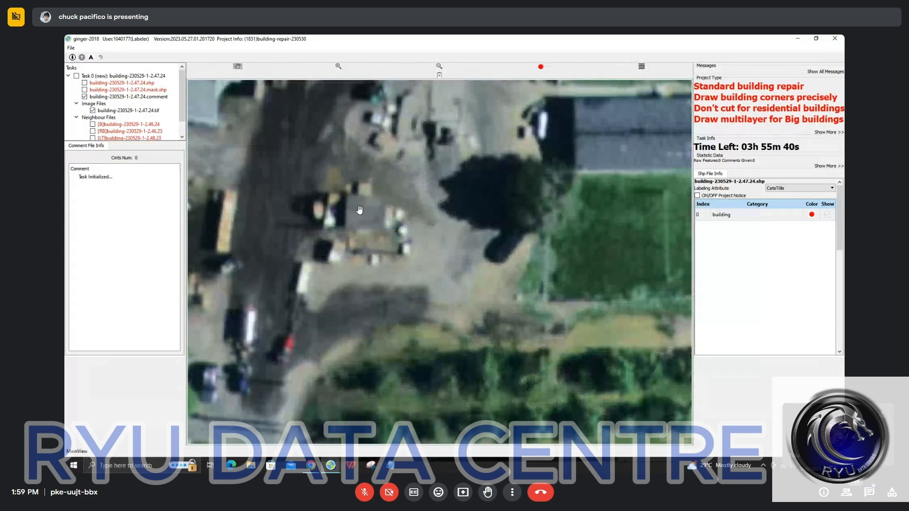
{"action": "scroll", "coordinate": [363, 209], "scroll_direction": "up", "scroll_amount": 1}
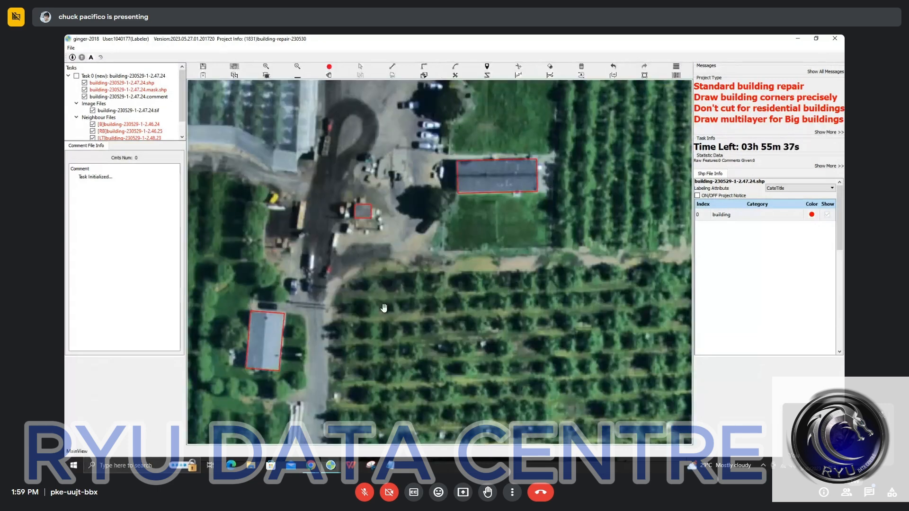
{"action": "scroll", "coordinate": [384, 308], "scroll_direction": "down", "scroll_amount": 3}
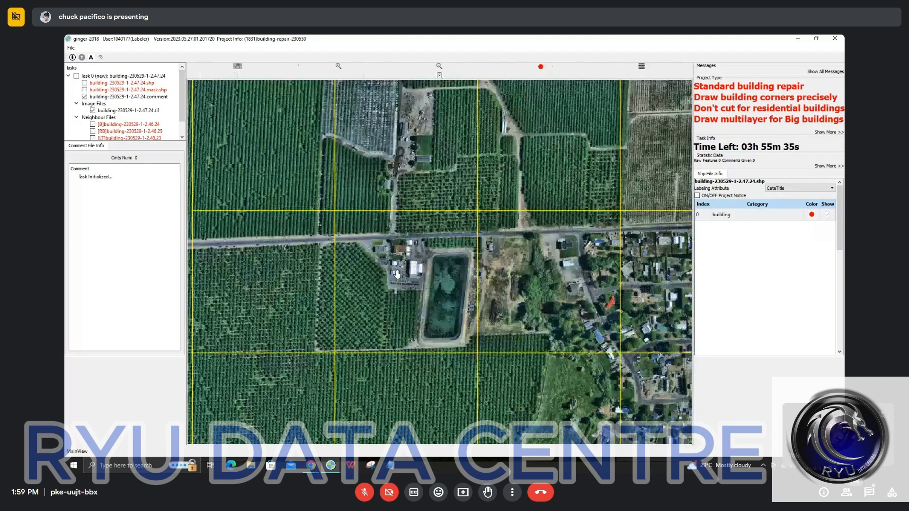
Reshape the east edge of the gray-roofed house's outline to its roof edge, separating it from the adjacent blue-roofed building
{"action": "scroll", "coordinate": [397, 273], "scroll_direction": "up", "scroll_amount": 5}
{"action": "left_click_drag", "start_coordinate": [433, 255], "coordinate": [427, 238]}
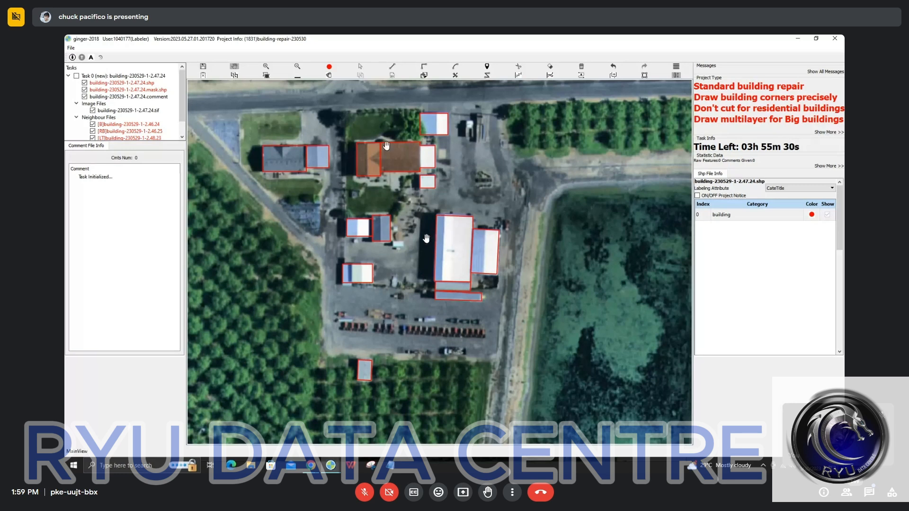
{"action": "key", "text": "space"}
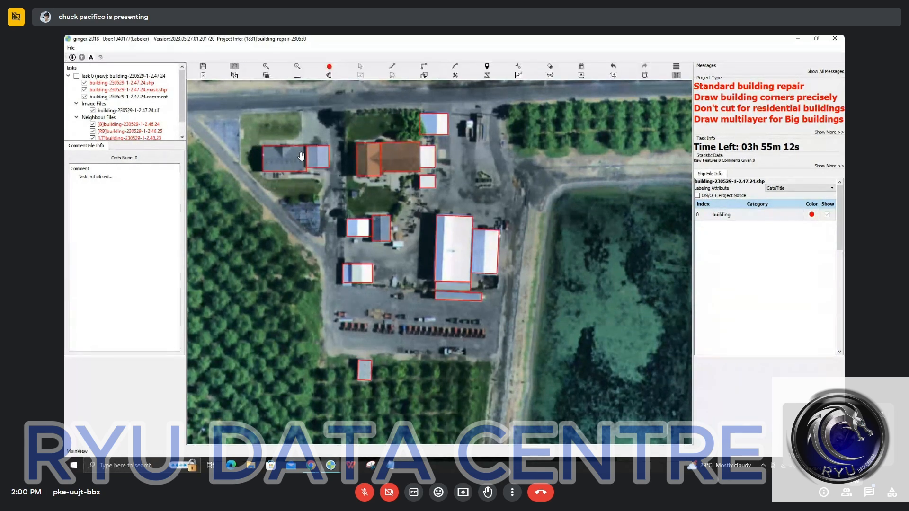
{"action": "scroll", "coordinate": [300, 157], "scroll_direction": "up", "scroll_amount": 4}
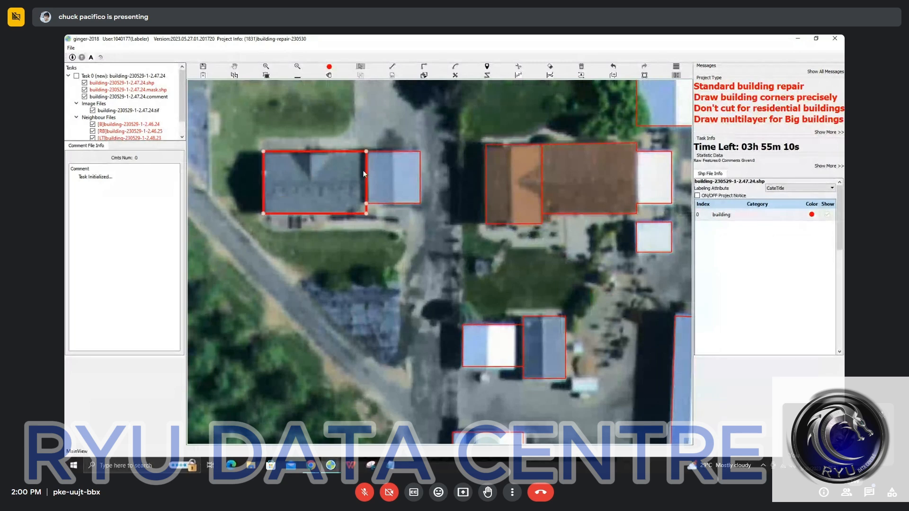
{"action": "left_click", "coordinate": [360, 151]}
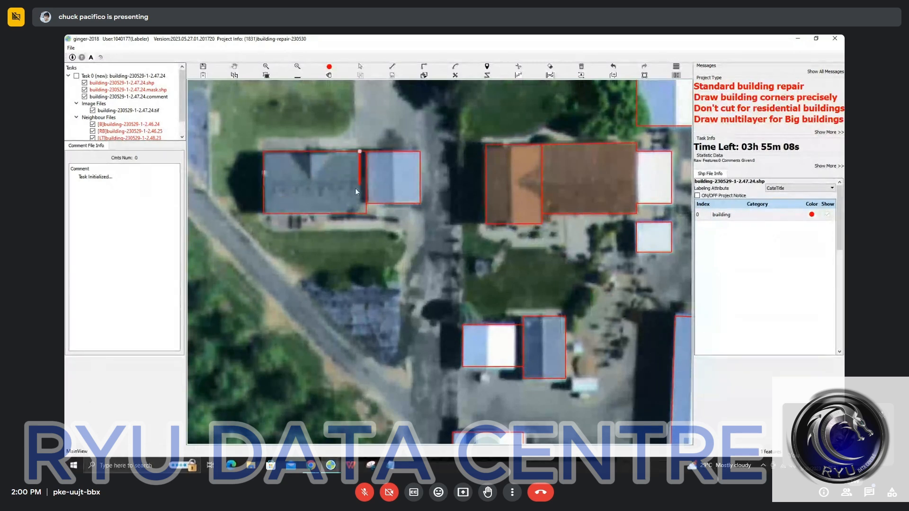
{"action": "left_click", "coordinate": [359, 212]}
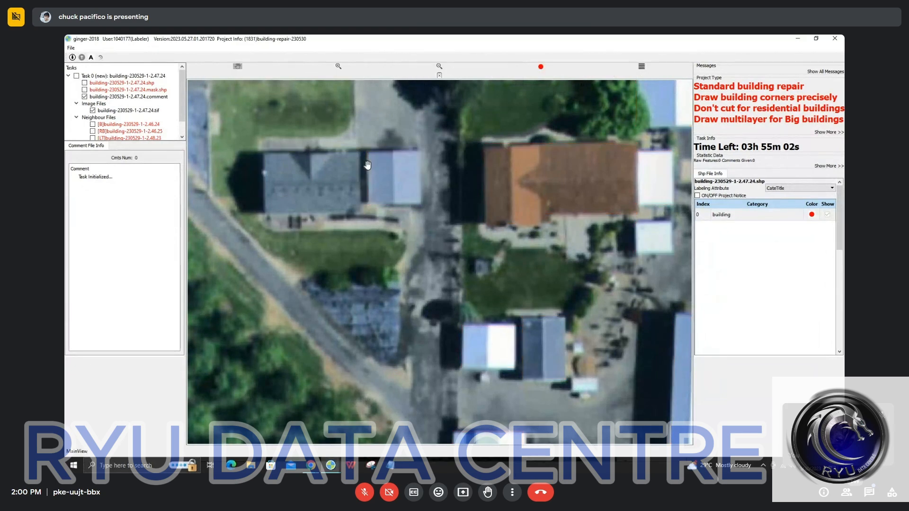
{"action": "scroll", "coordinate": [374, 166], "scroll_direction": "up", "scroll_amount": 2}
{"action": "scroll", "coordinate": [359, 201], "scroll_direction": "down", "scroll_amount": 3}
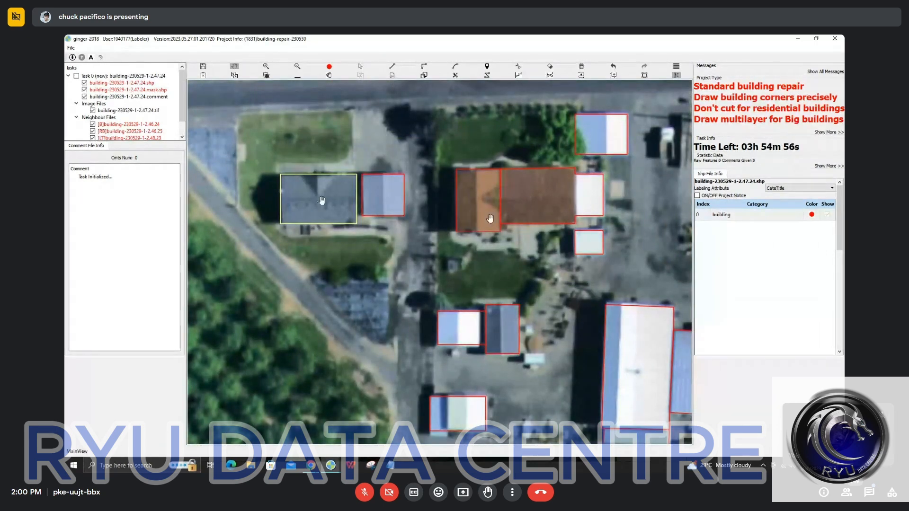
Merge the outlines of the brown-roofed building's two parts and its white eastern extension into one
{"action": "left_click_drag", "start_coordinate": [525, 226], "coordinate": [374, 218]}
{"action": "scroll", "coordinate": [374, 218], "scroll_direction": "up", "scroll_amount": 1}
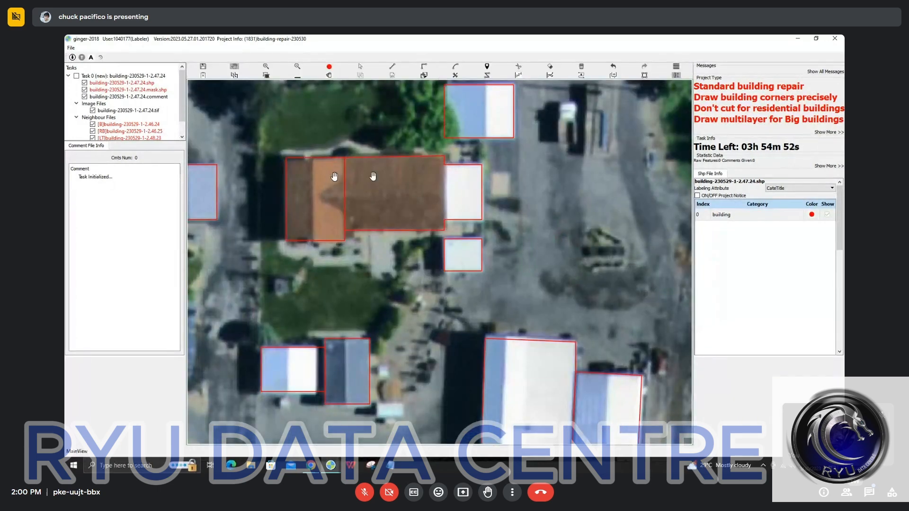
{"action": "key", "text": "Escape"}
{"action": "left_click", "coordinate": [399, 184]}
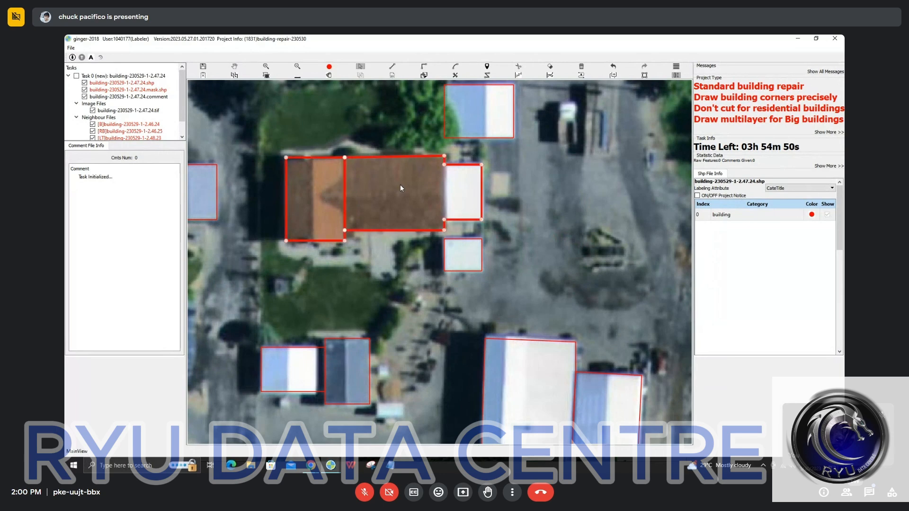
{"action": "key", "text": "m"}
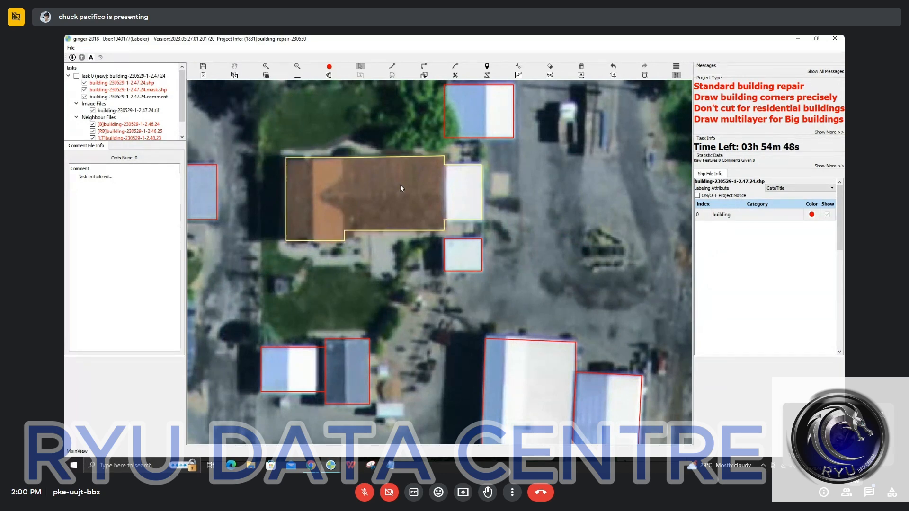
Delete the outlines of the large white warehouse, the narrow structures south of it and the smaller building on its east side
{"action": "scroll", "coordinate": [401, 189], "scroll_direction": "down", "scroll_amount": 3}
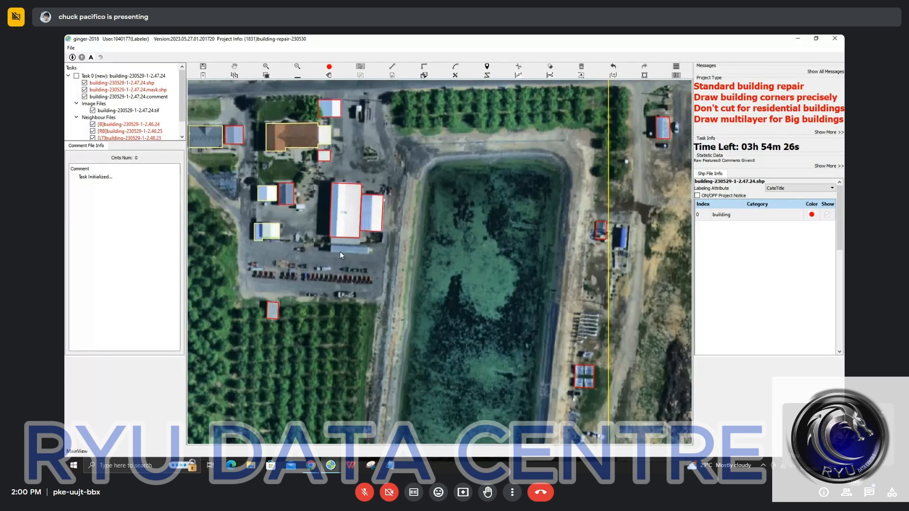
{"action": "scroll", "coordinate": [319, 239], "scroll_direction": "up", "scroll_amount": 3}
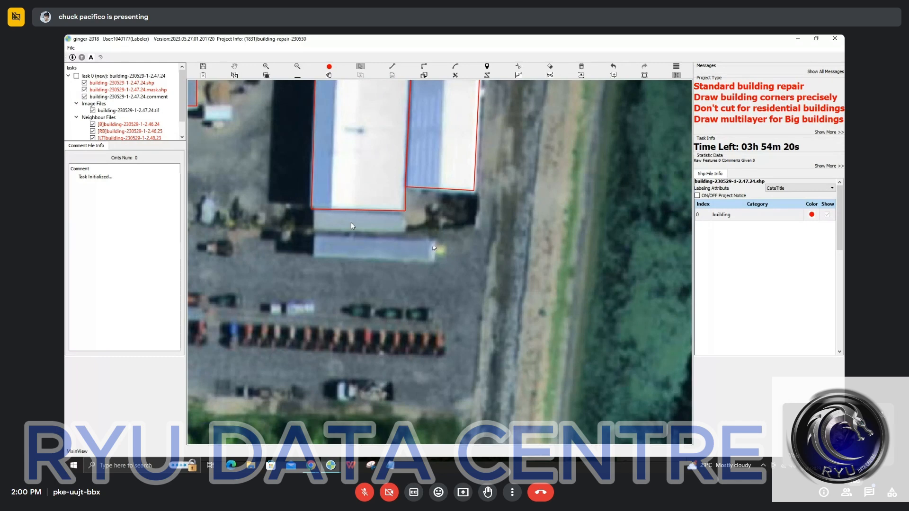
{"action": "scroll", "coordinate": [351, 223], "scroll_direction": "down", "scroll_amount": 3}
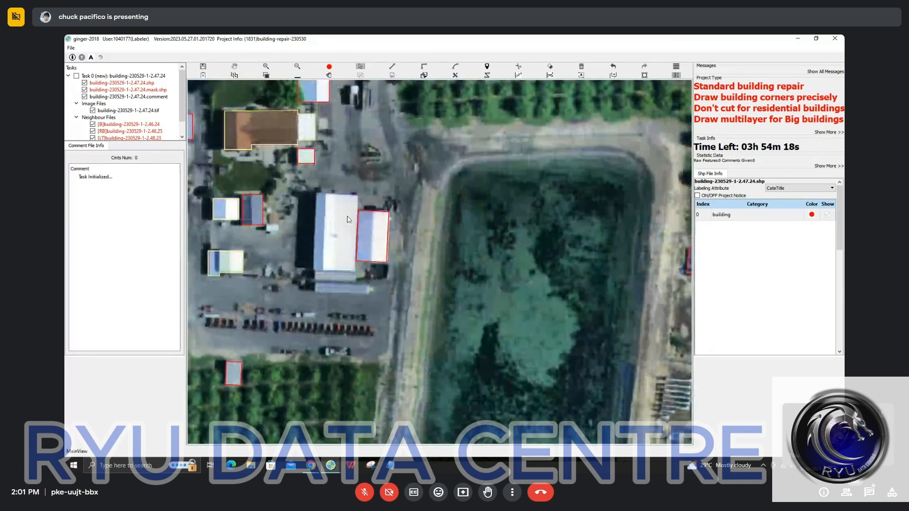
{"action": "scroll", "coordinate": [349, 219], "scroll_direction": "up", "scroll_amount": 3}
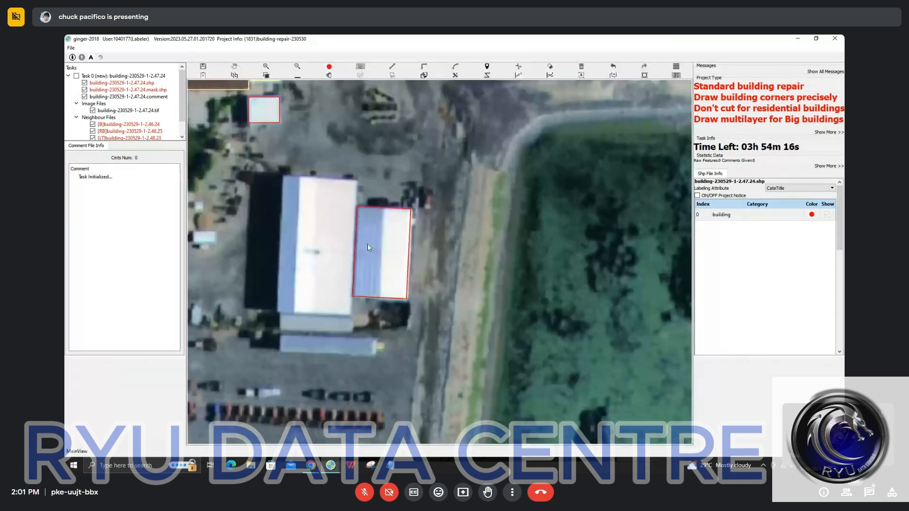
{"action": "scroll", "coordinate": [348, 217], "scroll_direction": "up", "scroll_amount": 1}
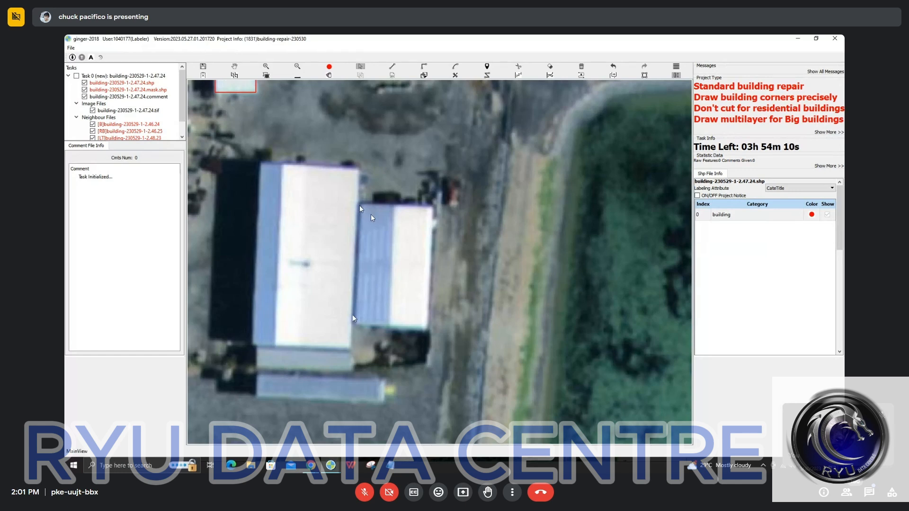
Redraw separate rectangular outlines along the roof edges of the large white warehouse and the smaller building east of it
{"action": "left_click", "coordinate": [362, 203]}
{"action": "left_click", "coordinate": [357, 322]}
{"action": "left_click", "coordinate": [434, 294]}
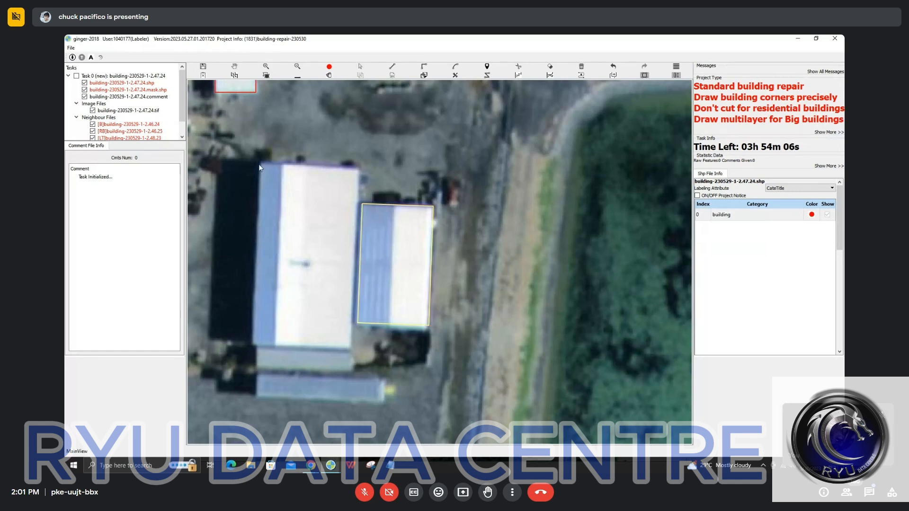
{"action": "left_click", "coordinate": [261, 162]}
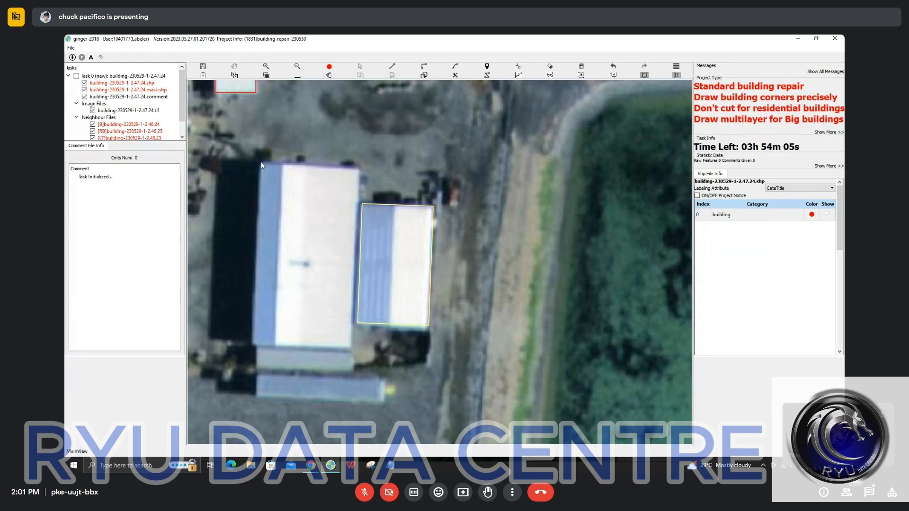
{"action": "left_click", "coordinate": [253, 344]}
{"action": "left_click", "coordinate": [360, 323]}
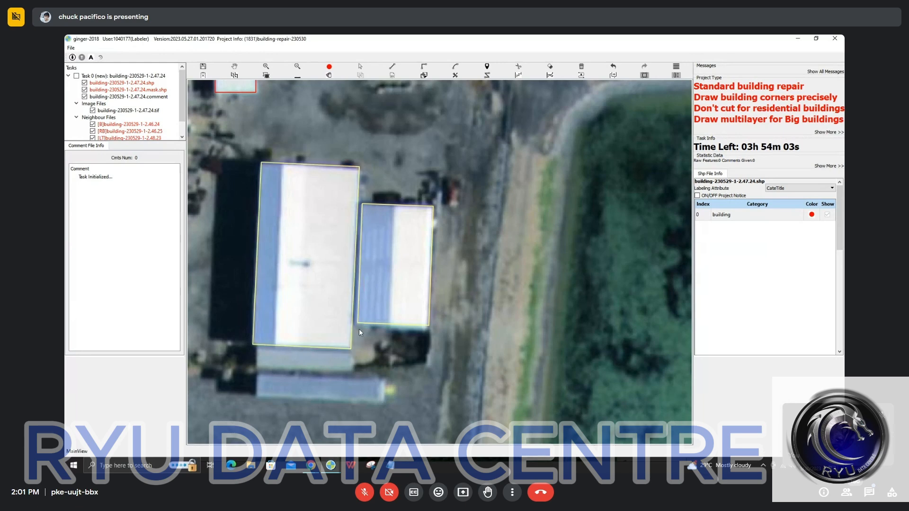
Review the building outlines of the farm compound west of the pond with the labels shown and hidden
{"action": "scroll", "coordinate": [327, 263], "scroll_direction": "down", "scroll_amount": 3}
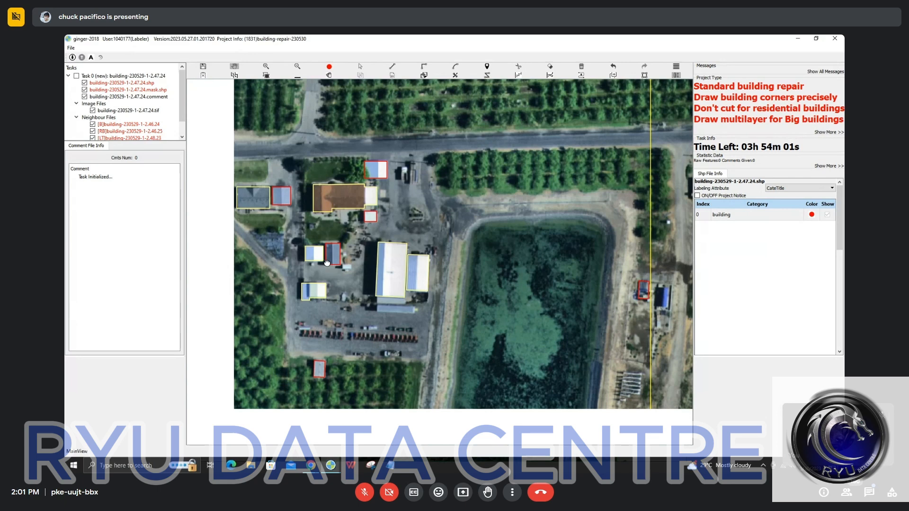
{"action": "left_click_drag", "start_coordinate": [327, 263], "coordinate": [340, 250]}
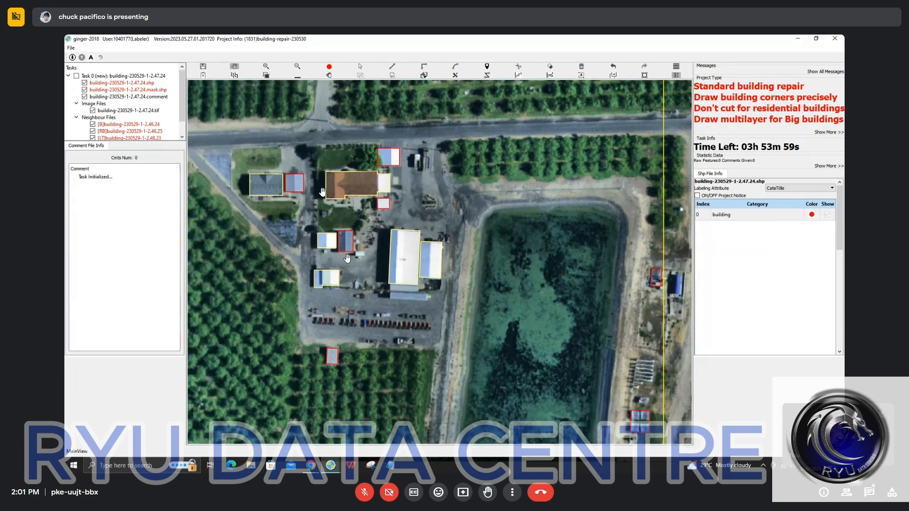
{"action": "left_click_drag", "start_coordinate": [308, 200], "coordinate": [358, 189]}
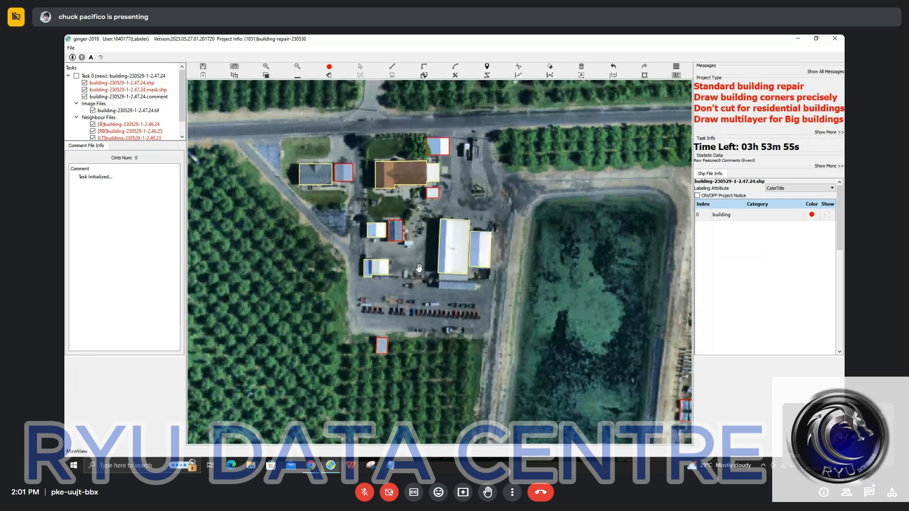
{"action": "scroll", "coordinate": [418, 267], "scroll_direction": "down", "scroll_amount": 2}
{"action": "scroll", "coordinate": [417, 271], "scroll_direction": "up", "scroll_amount": 3}
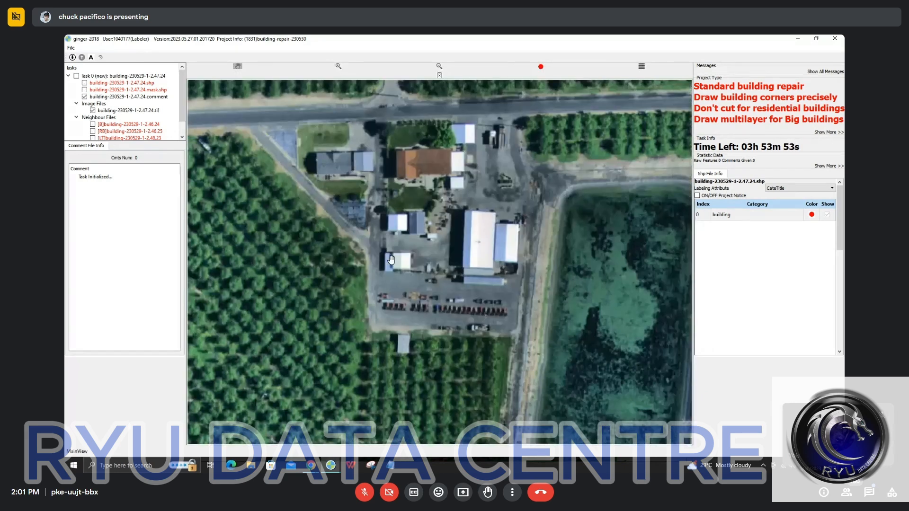
{"action": "scroll", "coordinate": [391, 259], "scroll_direction": "up", "scroll_amount": 3}
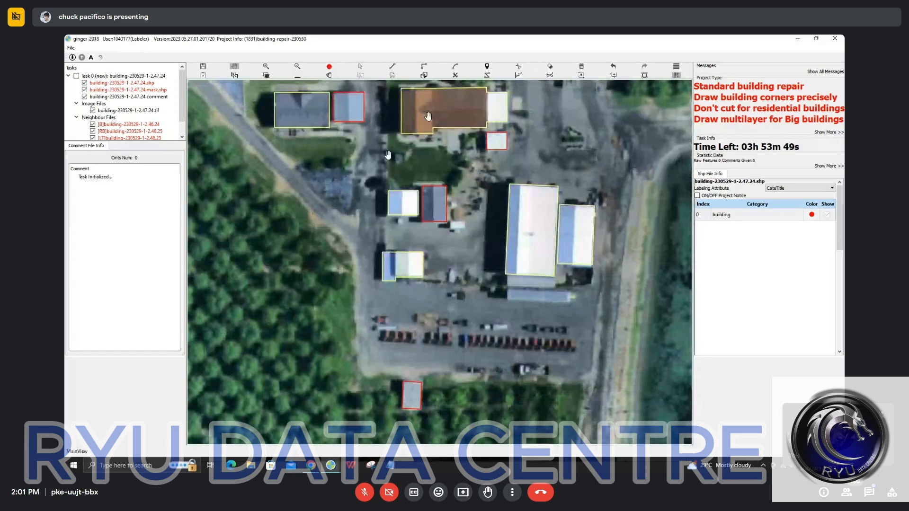
Try to split the small southwestern building's outline into two along the line between its blue and white roof parts
{"action": "scroll", "coordinate": [387, 278], "scroll_direction": "up", "scroll_amount": 1}
{"action": "key", "text": "d"}
{"action": "left_click", "coordinate": [398, 233]}
{"action": "left_click", "coordinate": [398, 277]}
{"action": "key", "text": "c"}
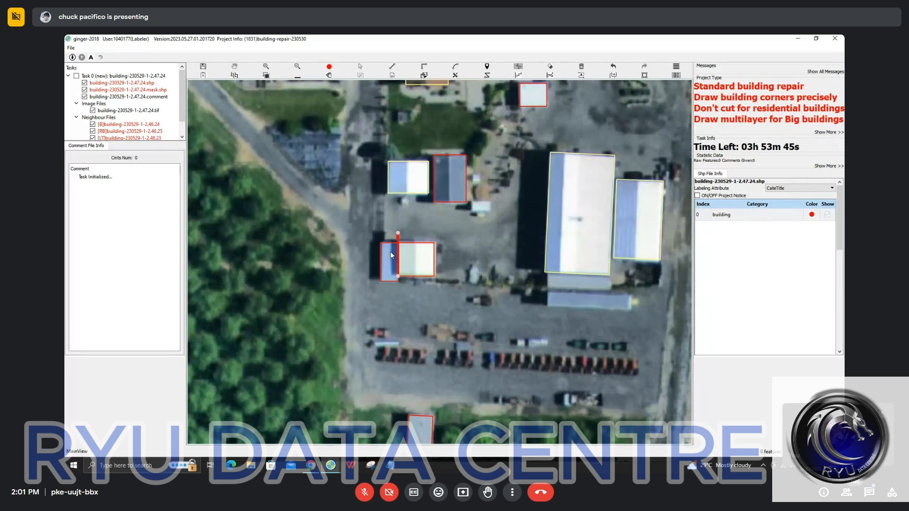
{"action": "right_click", "coordinate": [390, 255]}
{"action": "key", "text": "s"}
{"action": "mouse_move", "coordinate": [390, 255]}
{"action": "left_mouse_down"}
{"action": "mouse_move", "coordinate": [417, 267]}
{"action": "mouse_move", "coordinate": [413, 284]}
{"action": "left_mouse_up"}
{"action": "key", "text": "h"}
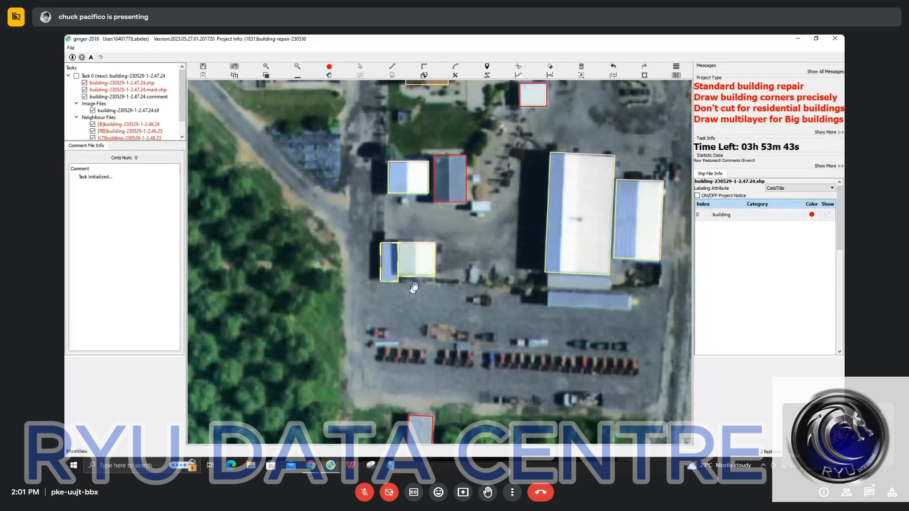
{"action": "key", "text": "ctrl+z"}
Delete the outlines on the small structures along the pond's eastern bank after checking them with the labels hidden
{"action": "scroll", "coordinate": [458, 266], "scroll_direction": "down", "scroll_amount": 1}
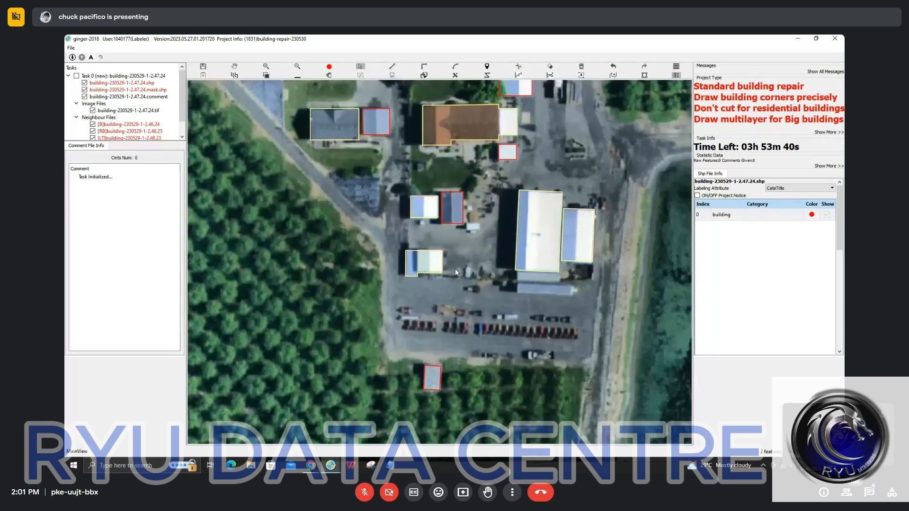
{"action": "scroll", "coordinate": [455, 268], "scroll_direction": "down", "scroll_amount": 2}
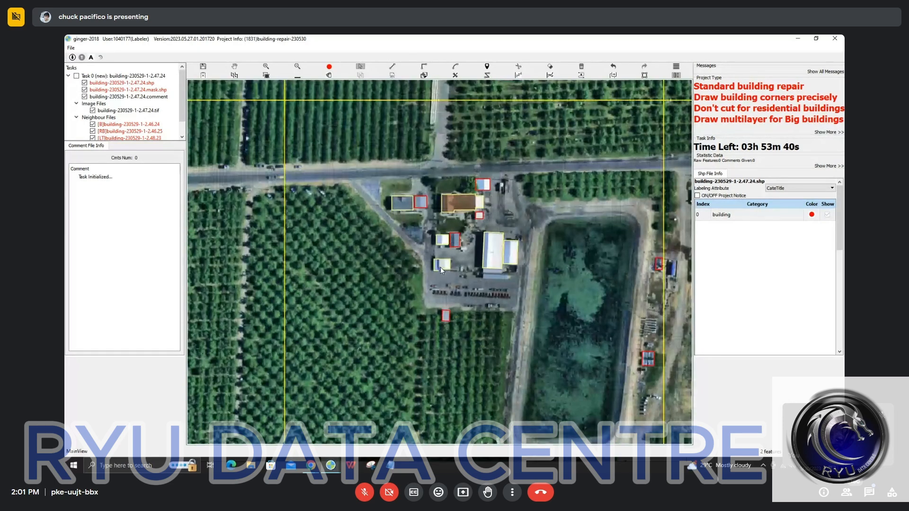
{"action": "scroll", "coordinate": [440, 268], "scroll_direction": "down", "scroll_amount": 2}
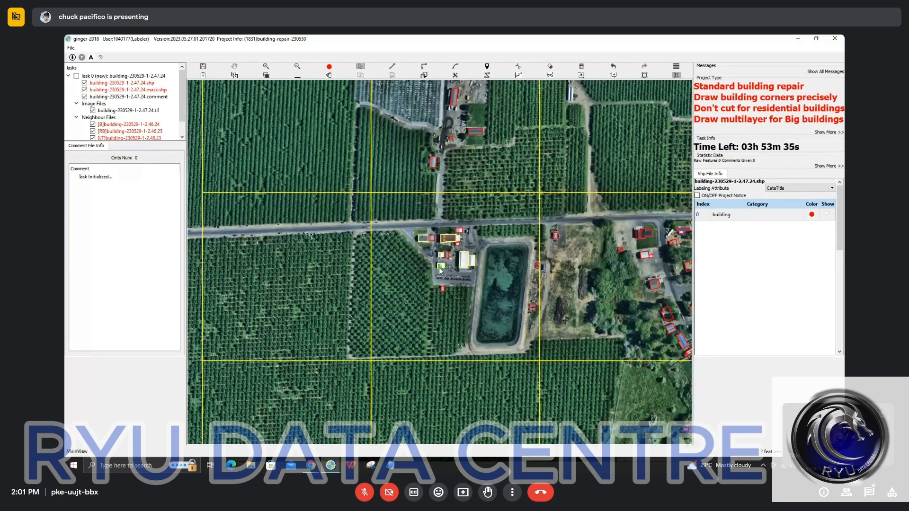
{"action": "key", "text": "space"}
{"action": "left_click_drag", "start_coordinate": [576, 280], "coordinate": [405, 270]}
{"action": "scroll", "coordinate": [406, 269], "scroll_direction": "up", "scroll_amount": 4}
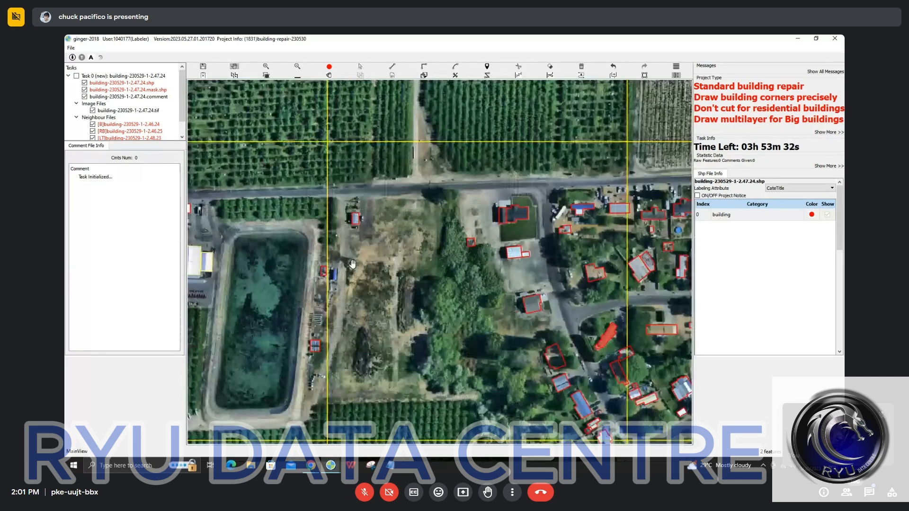
{"action": "key", "text": "space"}
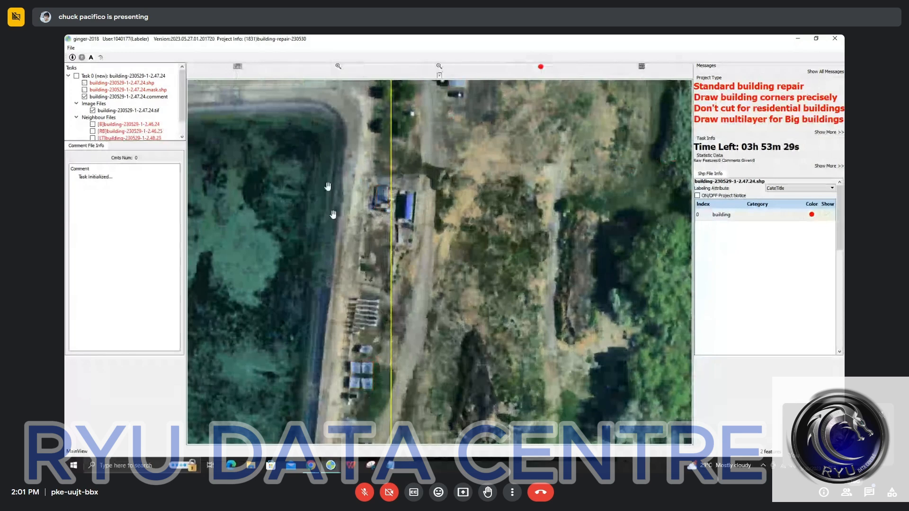
{"action": "key", "text": "h"}
{"action": "left_click_drag", "start_coordinate": [327, 184], "coordinate": [429, 399]}
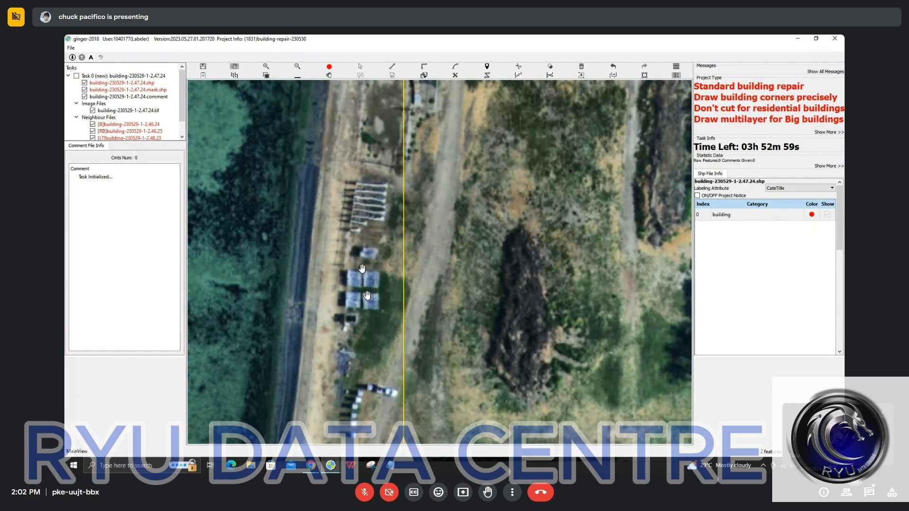
Survey the outlines of the residential area east of the pond and compare those of the houses south of the curved road with their roofs
{"action": "scroll", "coordinate": [428, 244], "scroll_direction": "down", "scroll_amount": 3}
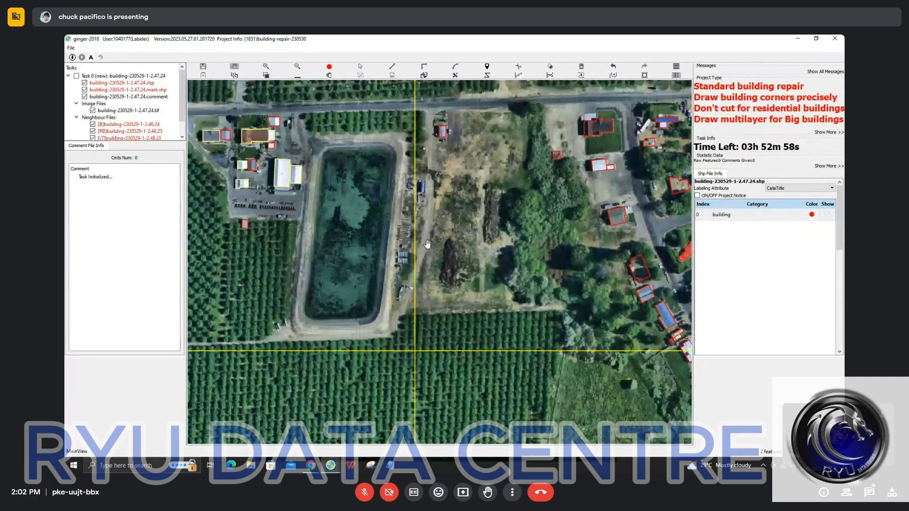
{"action": "scroll", "coordinate": [427, 244], "scroll_direction": "down", "scroll_amount": 2}
{"action": "left_click_drag", "start_coordinate": [427, 244], "coordinate": [219, 243]}
{"action": "left_click_drag", "start_coordinate": [571, 261], "coordinate": [472, 271]}
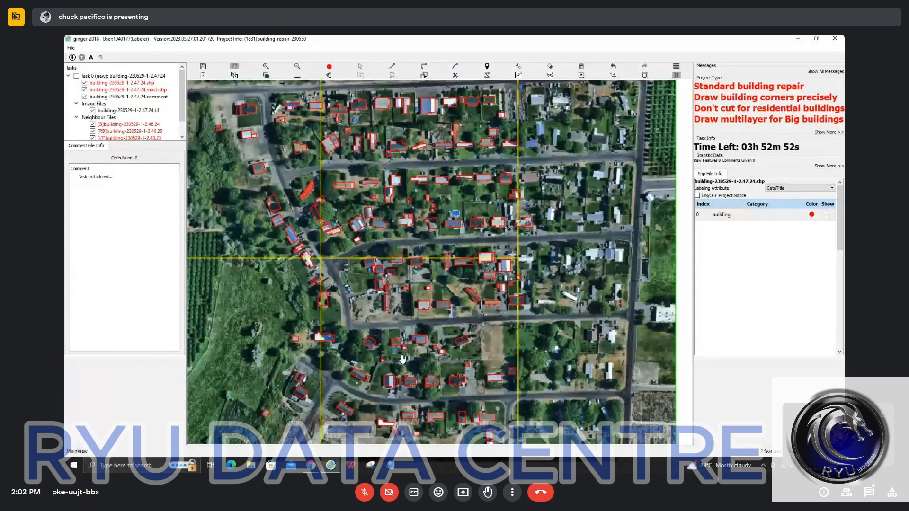
{"action": "scroll", "coordinate": [404, 359], "scroll_direction": "down", "scroll_amount": 2}
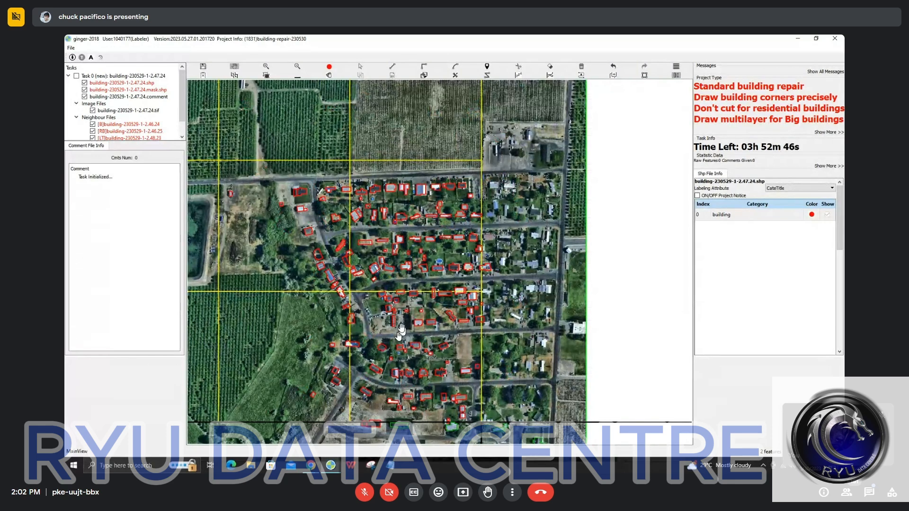
{"action": "scroll", "coordinate": [400, 330], "scroll_direction": "up", "scroll_amount": 3}
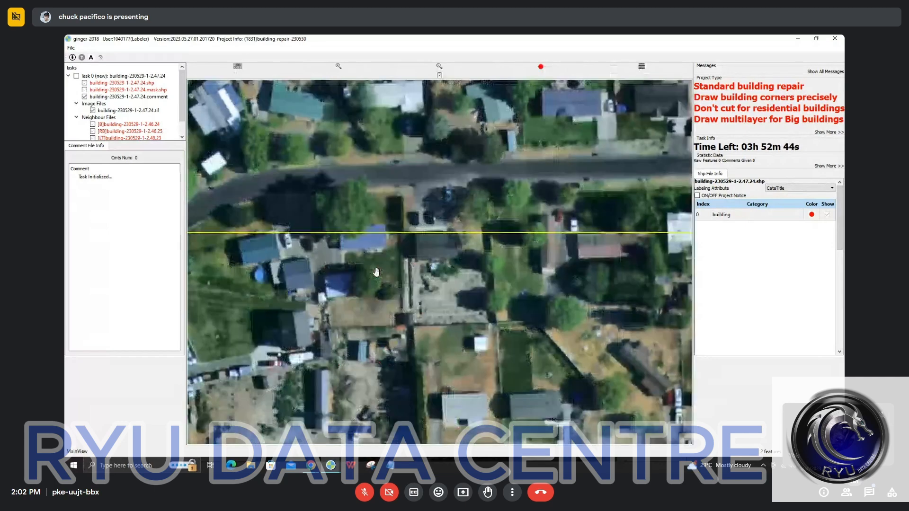
{"action": "scroll", "coordinate": [377, 272], "scroll_direction": "up", "scroll_amount": 2}
{"action": "left_click_drag", "start_coordinate": [320, 244], "coordinate": [396, 257]}
{"action": "scroll", "coordinate": [396, 257], "scroll_direction": "up", "scroll_amount": 1}
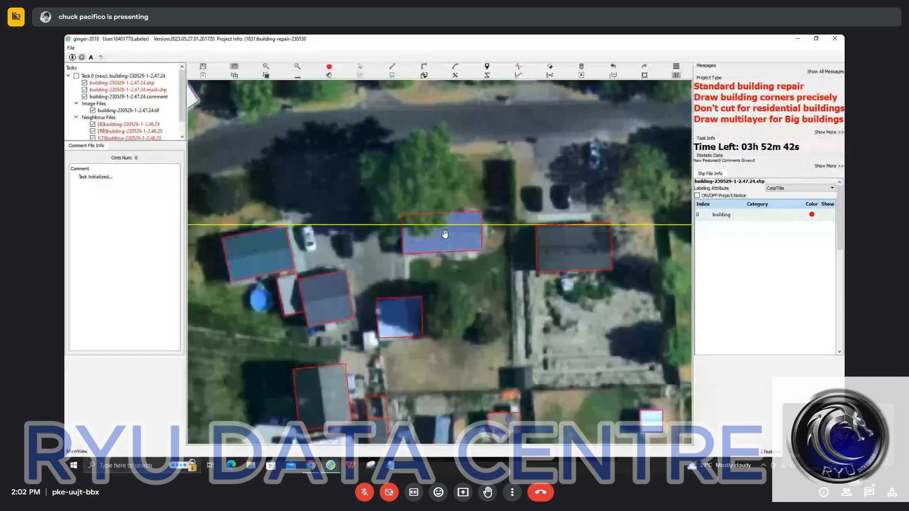
Compare the outlines of the blue-roofed buildings and the long narrow building south of the road with their roofs, labels shown and hidden
{"action": "key", "text": "s"}
{"action": "left_click", "coordinate": [445, 233]}
{"action": "key", "text": "space"}
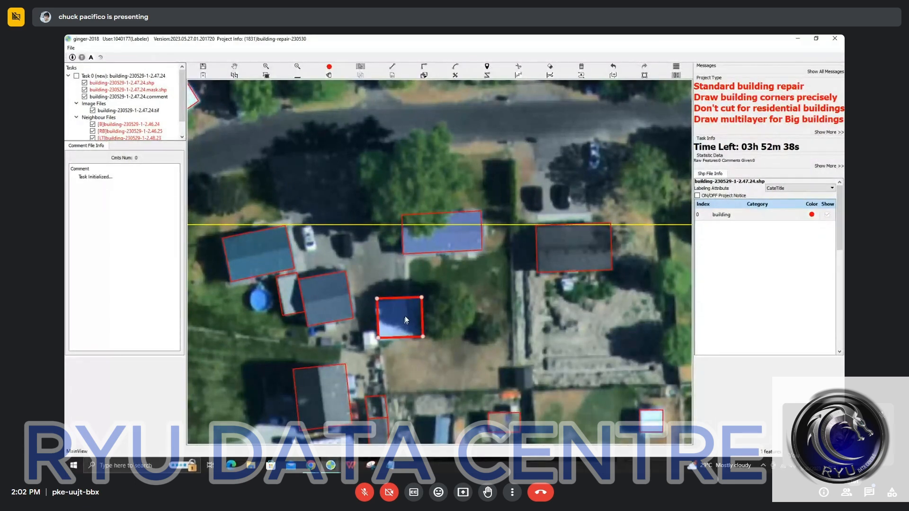
{"action": "scroll", "coordinate": [412, 306], "scroll_direction": "down", "scroll_amount": 2}
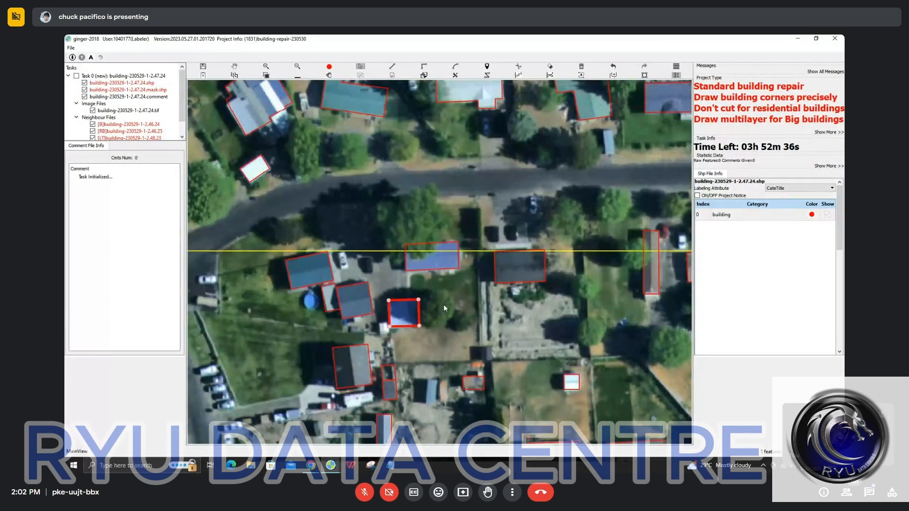
{"action": "left_click_drag", "start_coordinate": [674, 303], "coordinate": [415, 259]}
{"action": "left_click_drag", "start_coordinate": [456, 226], "coordinate": [419, 232]}
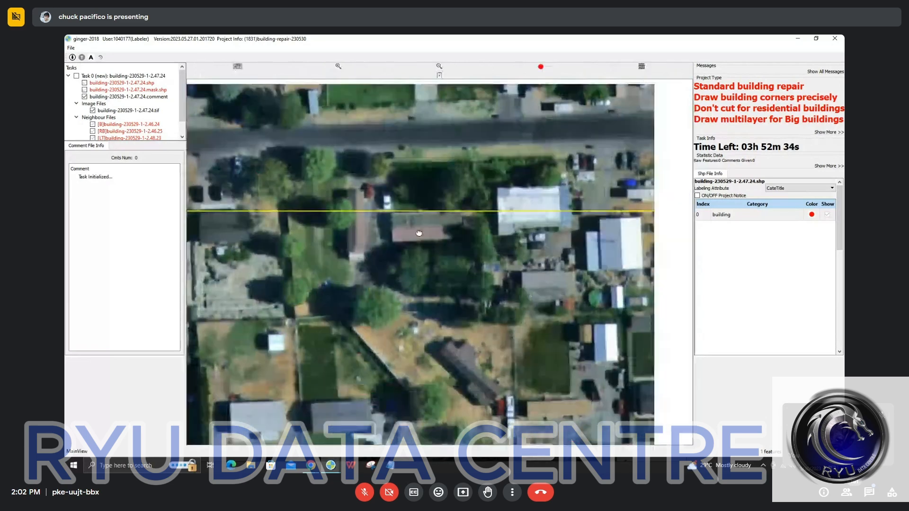
{"action": "left_click", "coordinate": [418, 232]}
{"action": "left_click", "coordinate": [354, 239]}
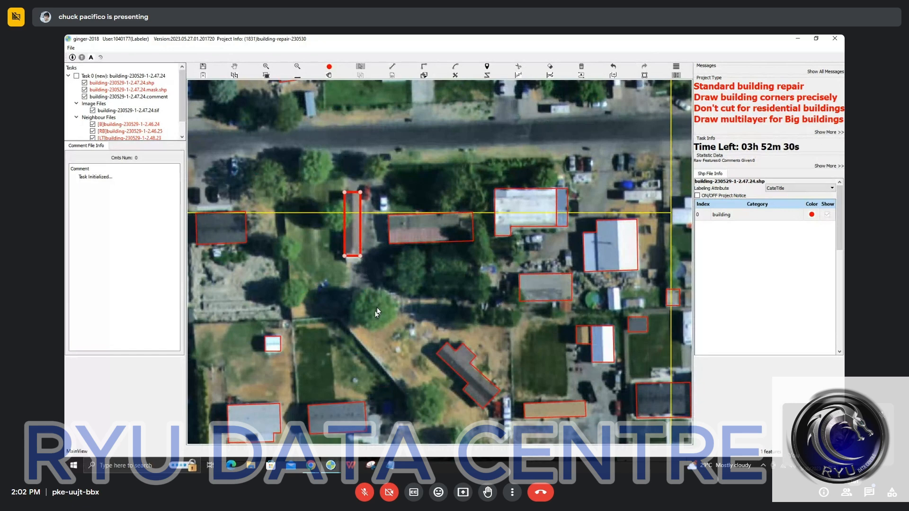
{"action": "scroll", "coordinate": [385, 294], "scroll_direction": "down", "scroll_amount": 5}
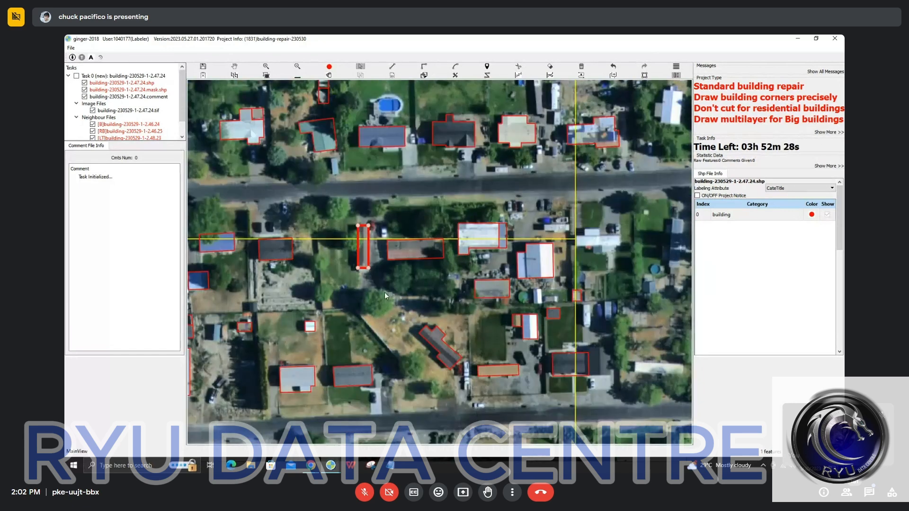
Draw a four-sided boundary around the block of houses directly south of the curved road
{"action": "left_click", "coordinate": [252, 315]}
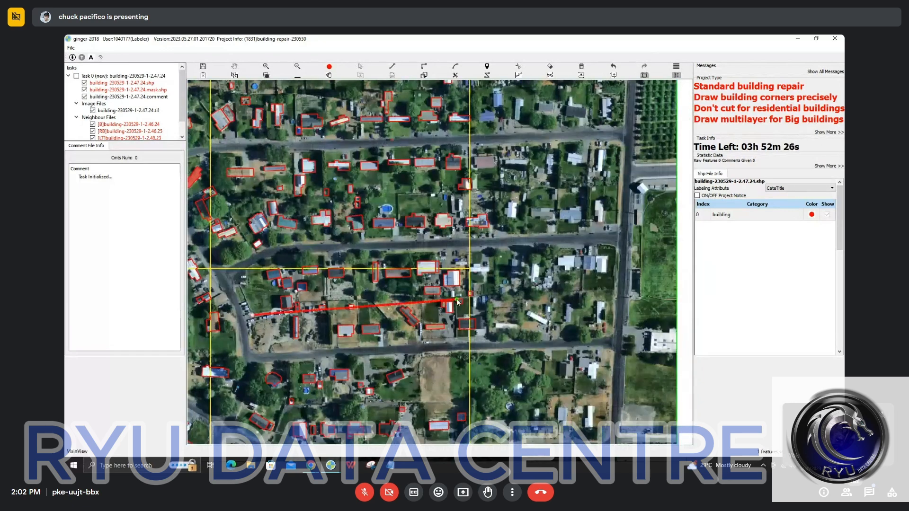
{"action": "left_click", "coordinate": [472, 298]}
{"action": "left_click", "coordinate": [473, 288]}
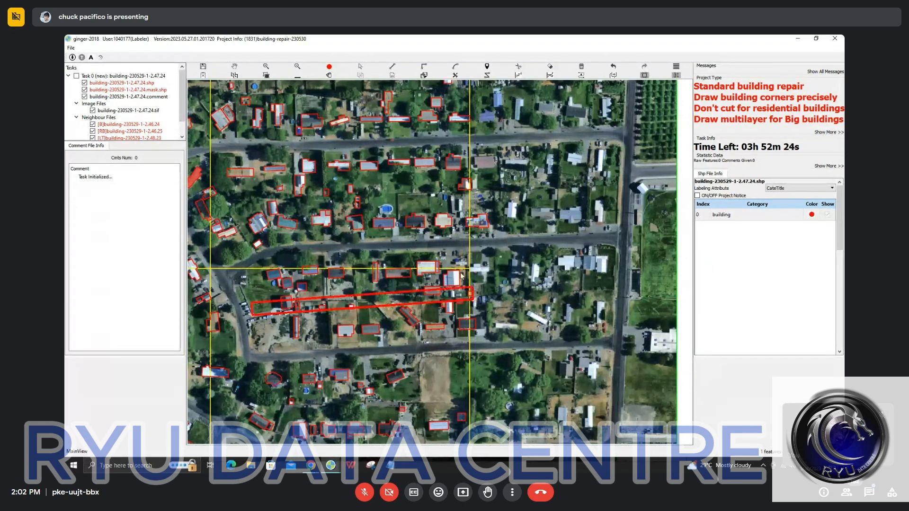
{"action": "left_click", "coordinate": [440, 247]}
{"action": "key", "text": "d"}
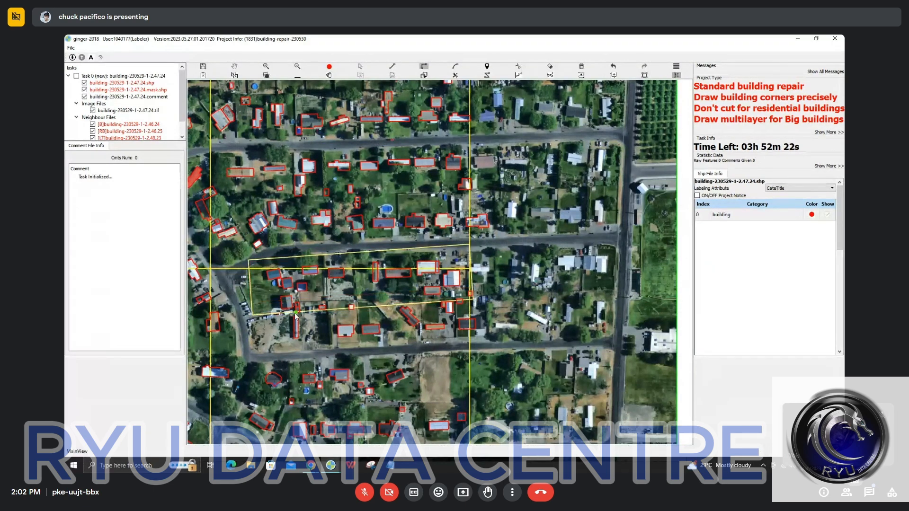
Split the block boundary along the property line between the western houses and the two blue-roofed buildings
{"action": "left_click", "coordinate": [300, 312]}
{"action": "double_click", "coordinate": [297, 259]}
{"action": "scroll", "coordinate": [294, 262], "scroll_direction": "up", "scroll_amount": 2}
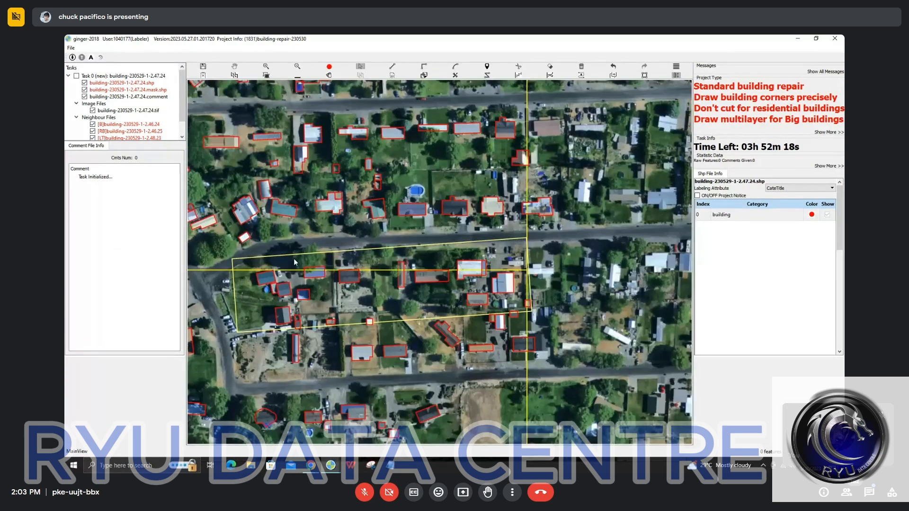
{"action": "scroll", "coordinate": [294, 261], "scroll_direction": "up", "scroll_amount": 2}
{"action": "key", "text": "l"}
{"action": "left_click", "coordinate": [292, 250]}
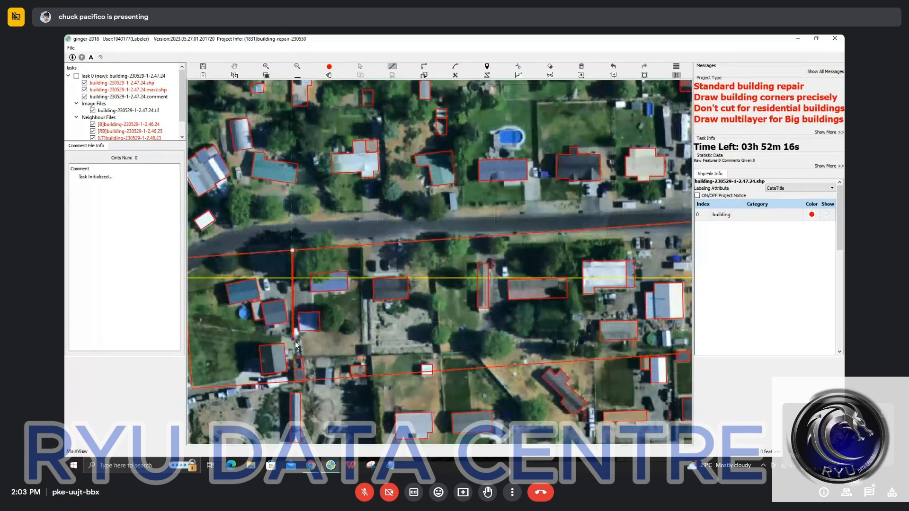
{"action": "left_click", "coordinate": [295, 342]}
{"action": "left_click", "coordinate": [303, 353]}
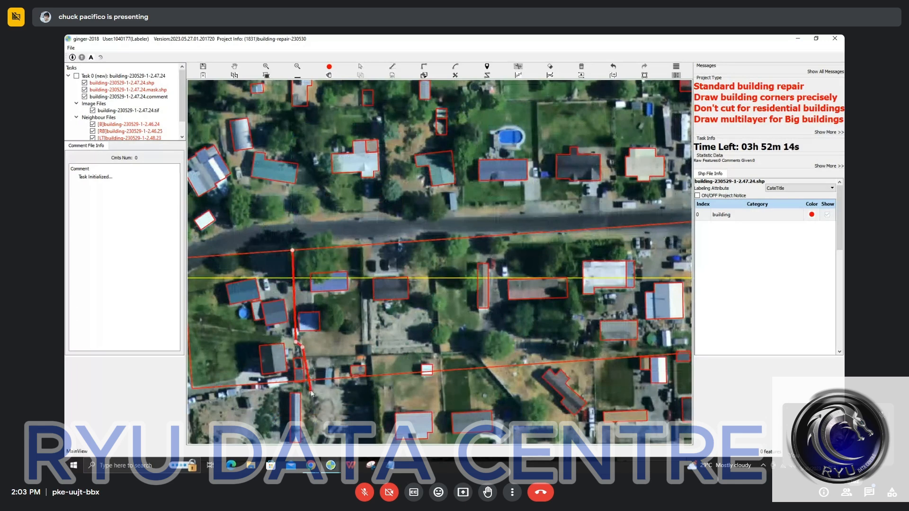
{"action": "right_click", "coordinate": [311, 391]}
{"action": "left_click", "coordinate": [373, 377]}
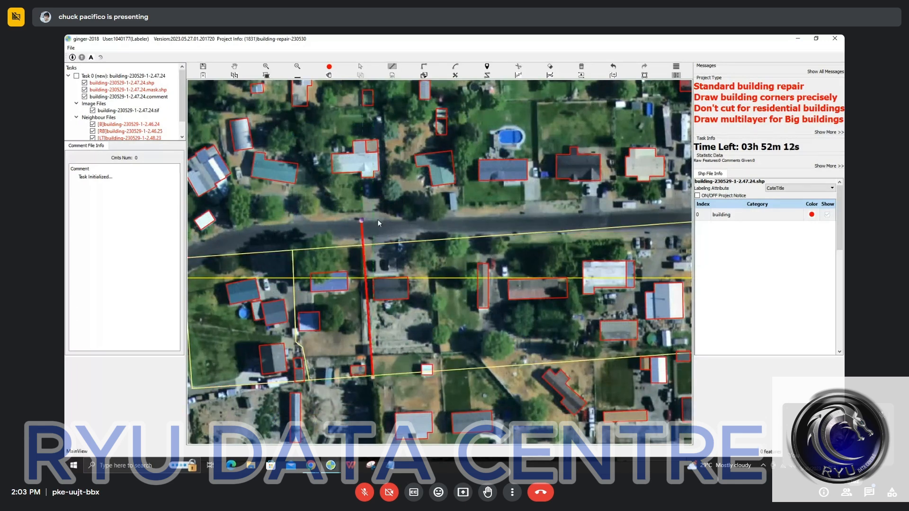
{"action": "left_click", "coordinate": [426, 216]}
{"action": "double_click", "coordinate": [430, 363]}
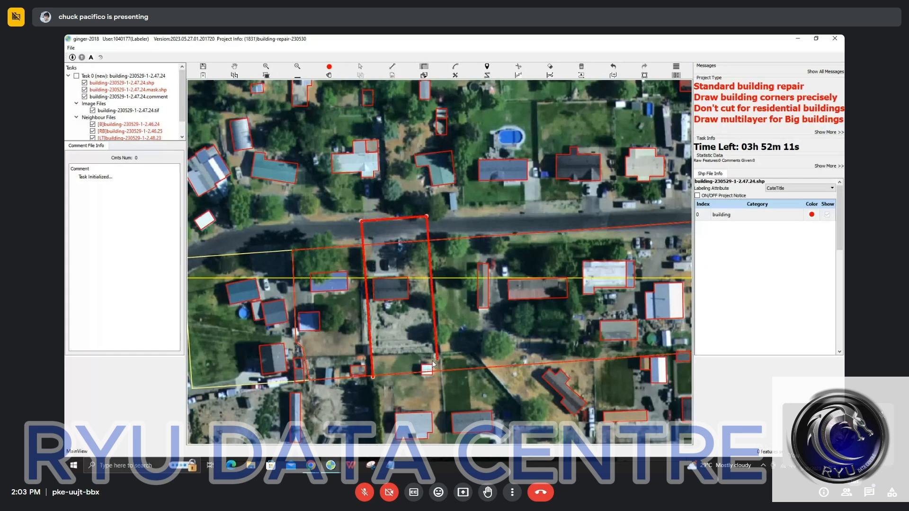
{"action": "key", "text": "Escape"}
Cut the block boundary along the back fences of the eastern lots and remove the leftover strip south of the cut
{"action": "key", "text": "s"}
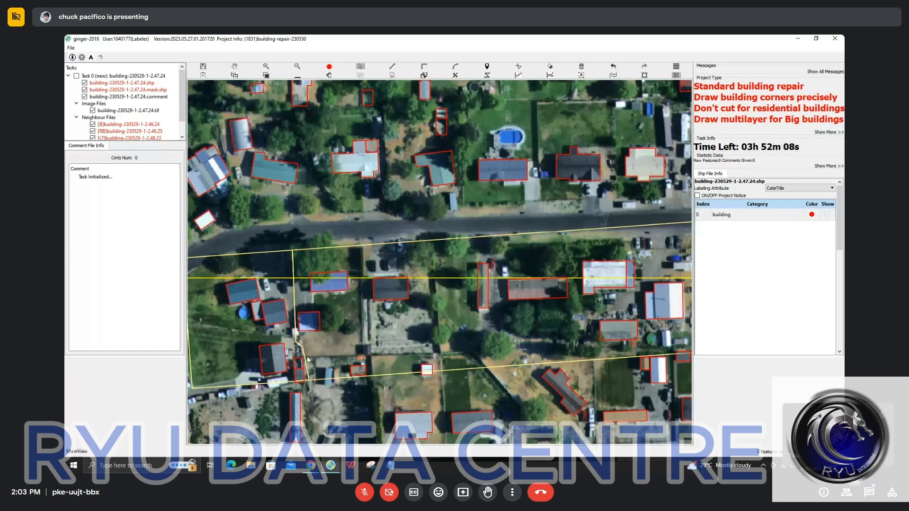
{"action": "key", "text": "l"}
{"action": "left_click", "coordinate": [307, 357]}
{"action": "left_click_drag", "start_coordinate": [674, 346], "coordinate": [398, 318]}
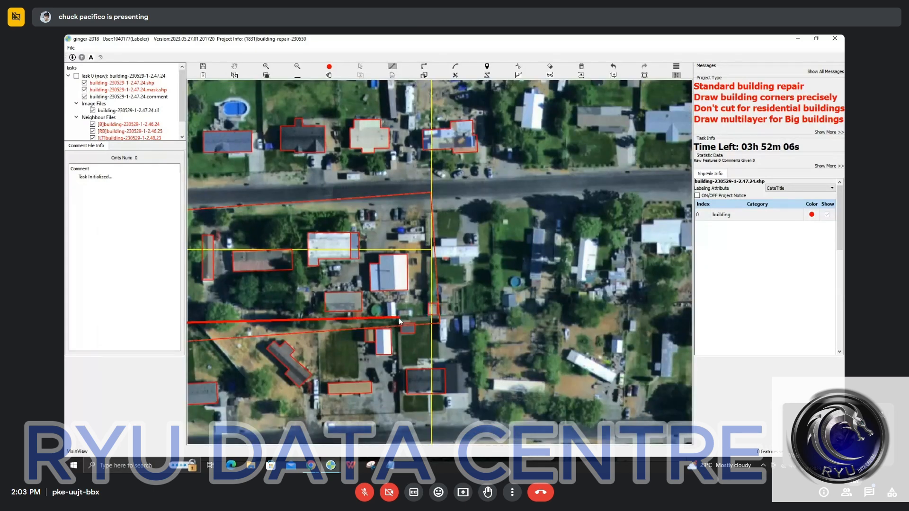
{"action": "left_click", "coordinate": [399, 318]}
{"action": "double_click", "coordinate": [434, 320]}
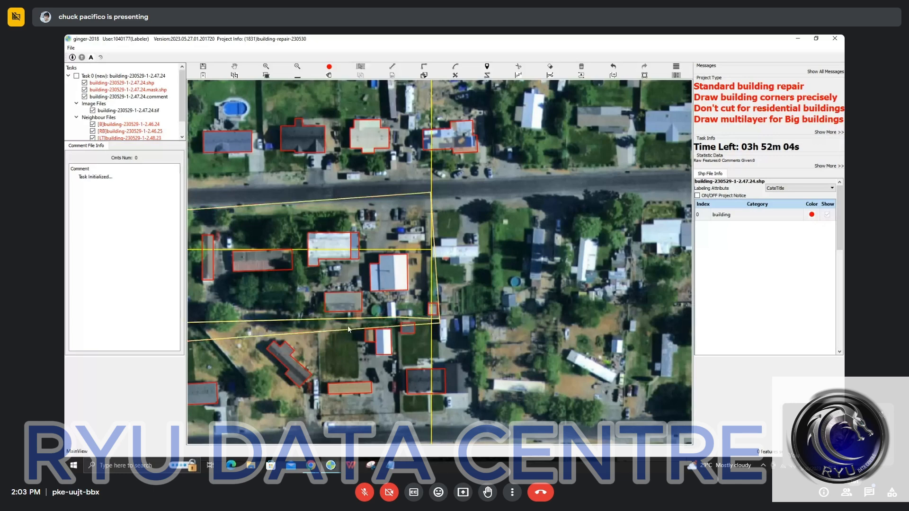
{"action": "key", "text": "h"}
Split the western lot between the pair of northern houses and the dark-roofed house to their south
{"action": "left_click_drag", "start_coordinate": [348, 325], "coordinate": [602, 298]}
{"action": "left_click_drag", "start_coordinate": [240, 311], "coordinate": [382, 301]}
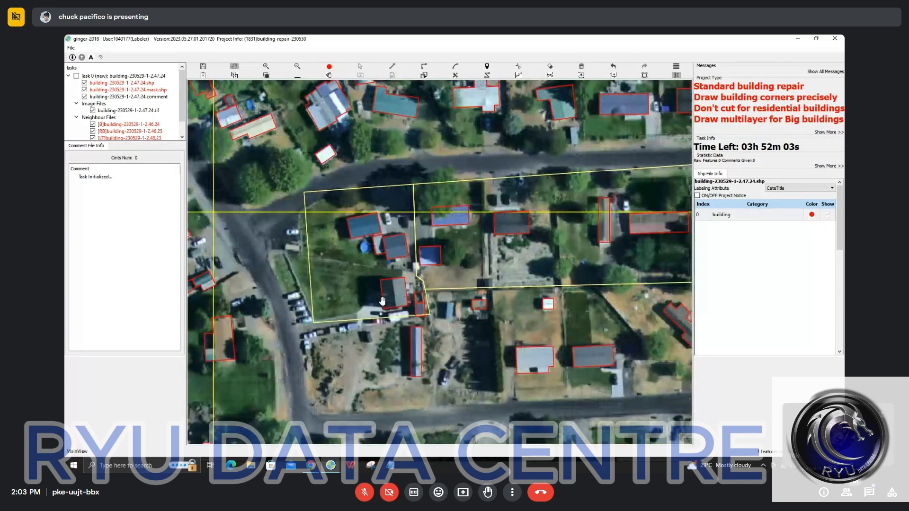
{"action": "key", "text": "l"}
{"action": "key", "text": "c"}
{"action": "left_click", "coordinate": [308, 256]}
{"action": "left_click", "coordinate": [422, 273]}
{"action": "key", "text": "s"}
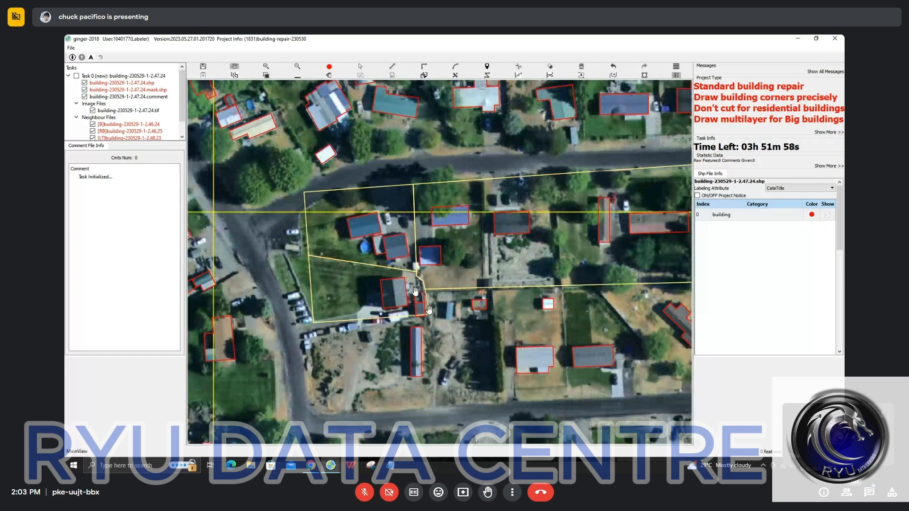
{"action": "left_click", "coordinate": [408, 316]}
{"action": "left_click_drag", "start_coordinate": [408, 316], "coordinate": [408, 322]}
{"action": "key", "text": "h"}
Divide the remaining eastern part of the block into separate lots along the property lines, including one around the dark-roofed house
{"action": "scroll", "coordinate": [450, 296], "scroll_direction": "down", "scroll_amount": 2}
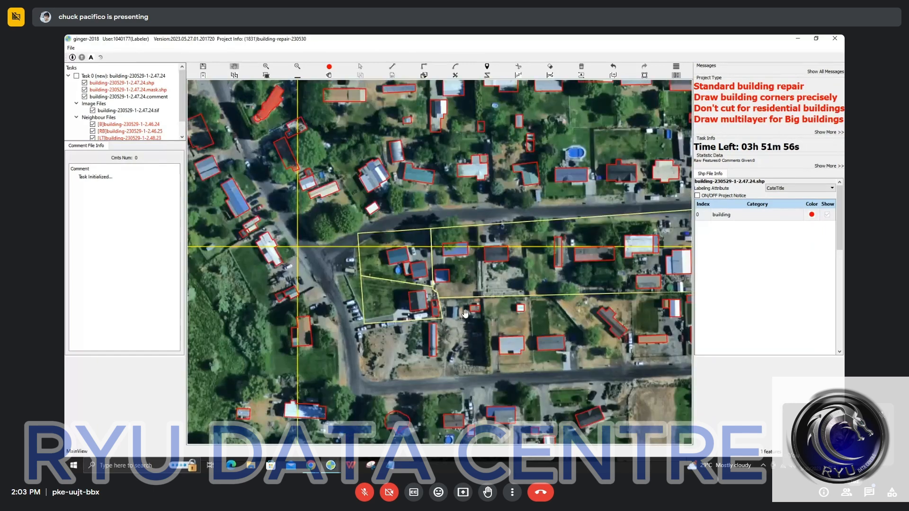
{"action": "left_click_drag", "start_coordinate": [485, 273], "coordinate": [383, 281]}
{"action": "key", "text": "r"}
{"action": "left_click", "coordinate": [369, 293]}
{"action": "left_click", "coordinate": [368, 238]}
{"action": "left_click", "coordinate": [399, 237]}
{"action": "double_click", "coordinate": [400, 293]}
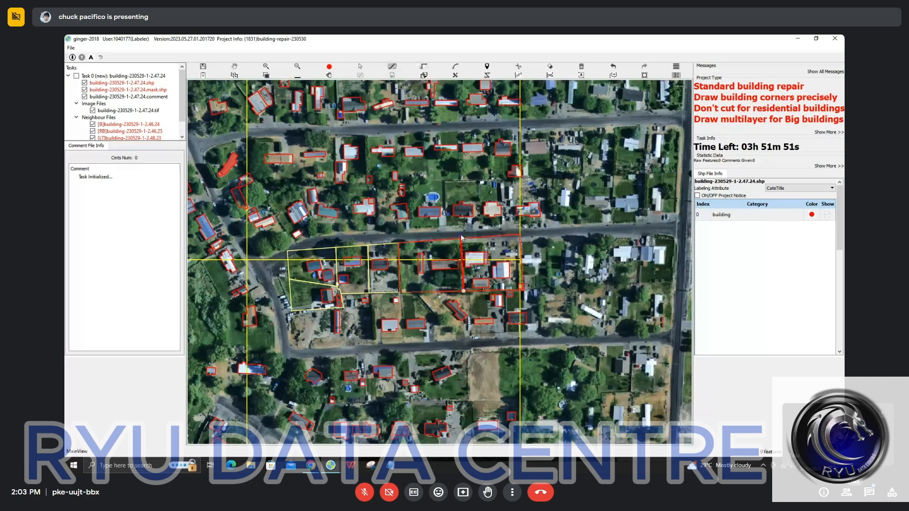
{"action": "key", "text": "Escape"}
Examine which buildings belong to each marked lot, from the white-roofed group in the east to the blue-roofed houses in the west
{"action": "scroll", "coordinate": [497, 288], "scroll_direction": "up", "scroll_amount": 3}
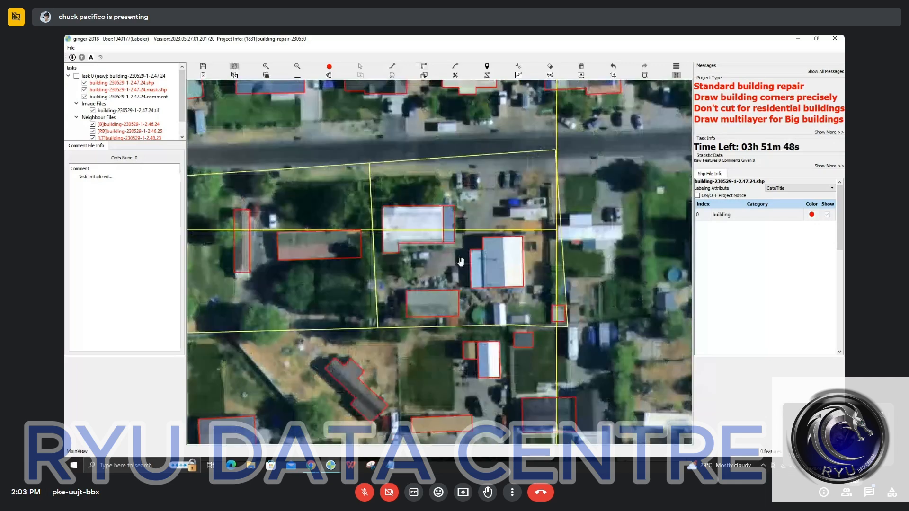
{"action": "key", "text": "space"}
{"action": "left_click_drag", "start_coordinate": [518, 206], "coordinate": [448, 215]}
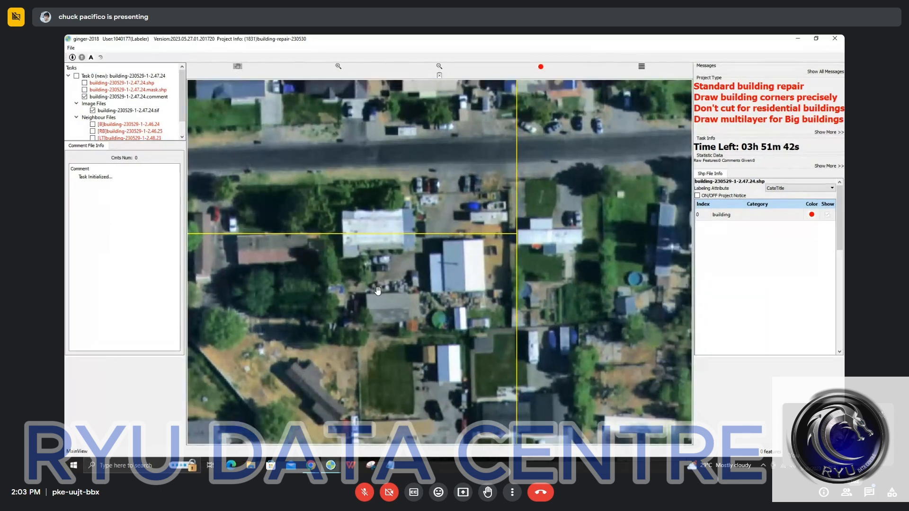
{"action": "scroll", "coordinate": [394, 280], "scroll_direction": "up", "scroll_amount": 1}
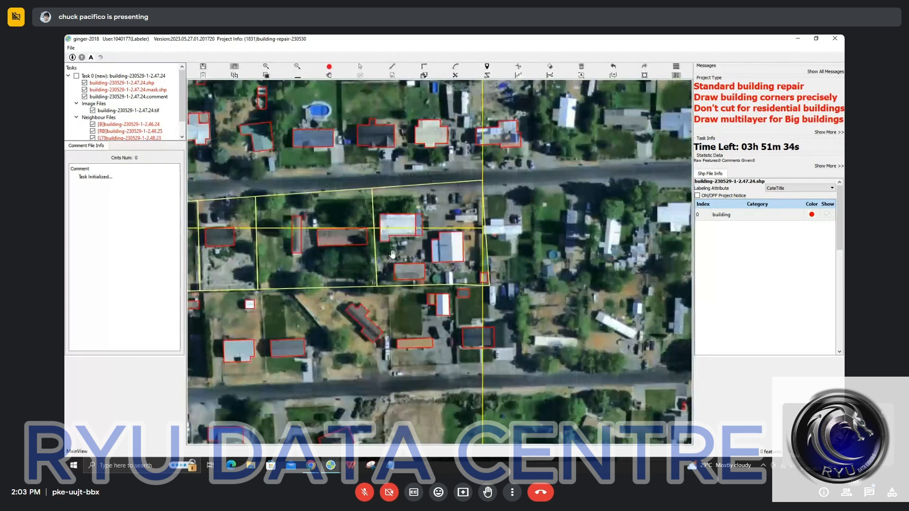
{"action": "left_click_drag", "start_coordinate": [224, 244], "coordinate": [417, 243]}
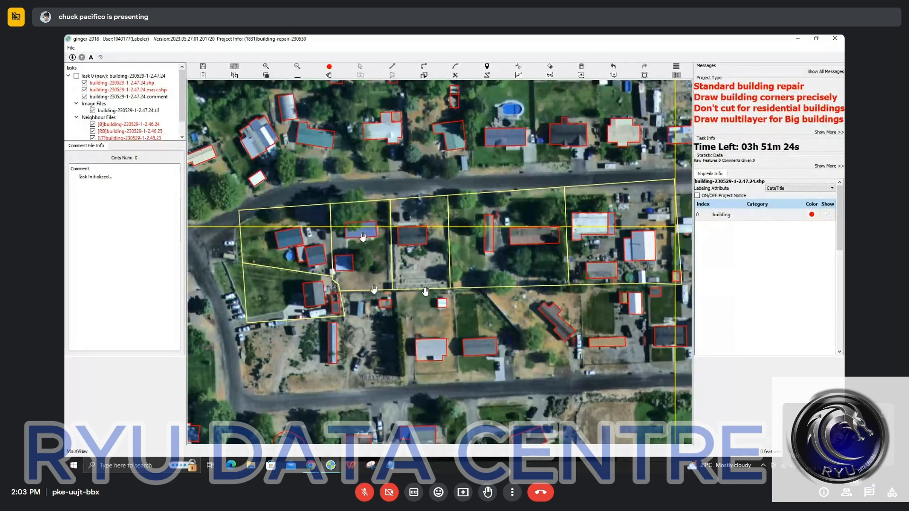
{"action": "scroll", "coordinate": [294, 256], "scroll_direction": "up", "scroll_amount": 1}
{"action": "key", "text": "s"}
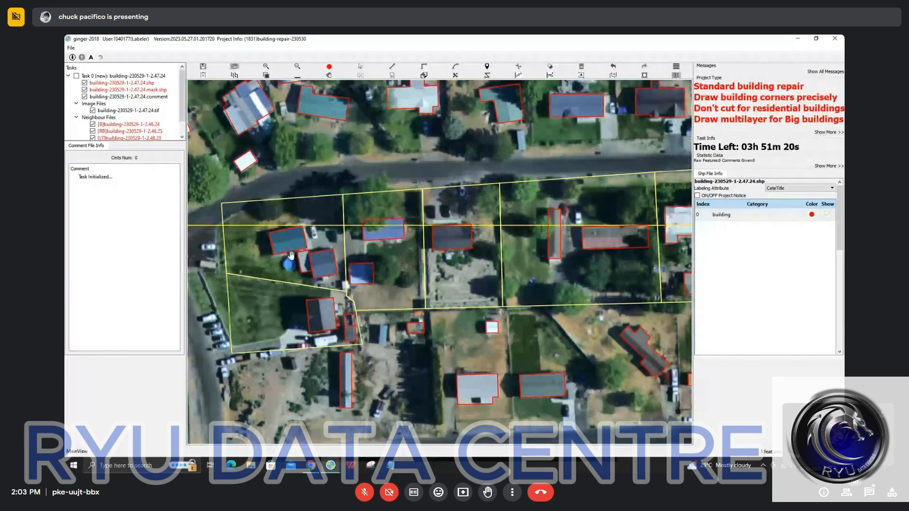
{"action": "left_click", "coordinate": [341, 283]}
{"action": "key", "text": "d"}
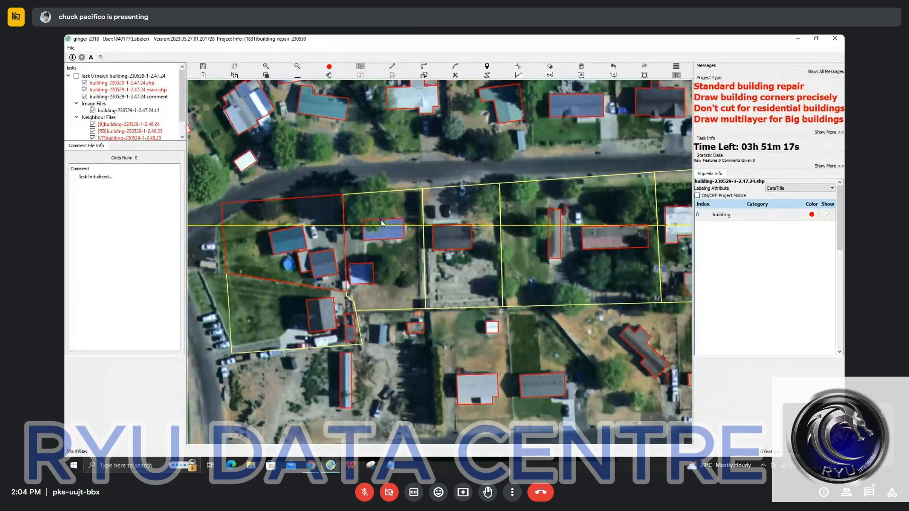
{"action": "left_click", "coordinate": [363, 267]}
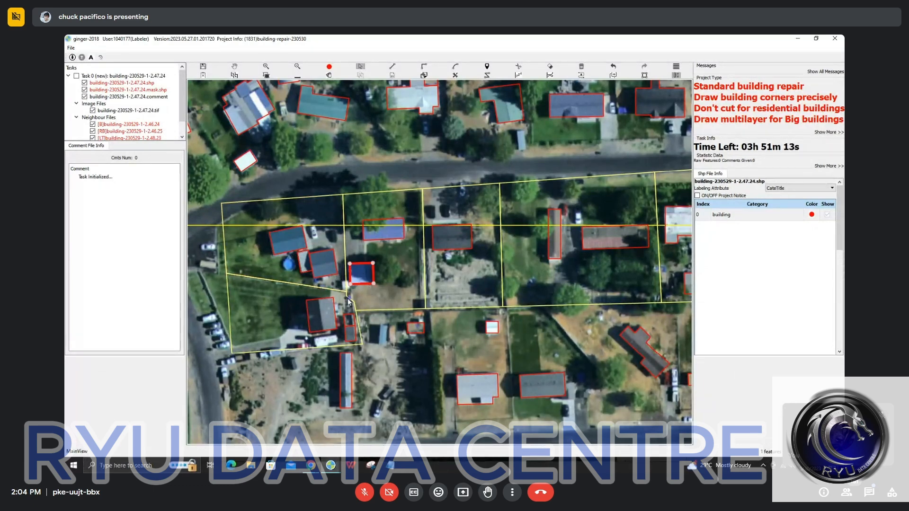
Delete all the lot boundaries drawn around the houses south of the curved road, keeping the building outlines
{"action": "left_click", "coordinate": [357, 295]}
{"action": "left_click_drag", "start_coordinate": [342, 296], "coordinate": [369, 299]}
{"action": "key", "text": "Delete"}
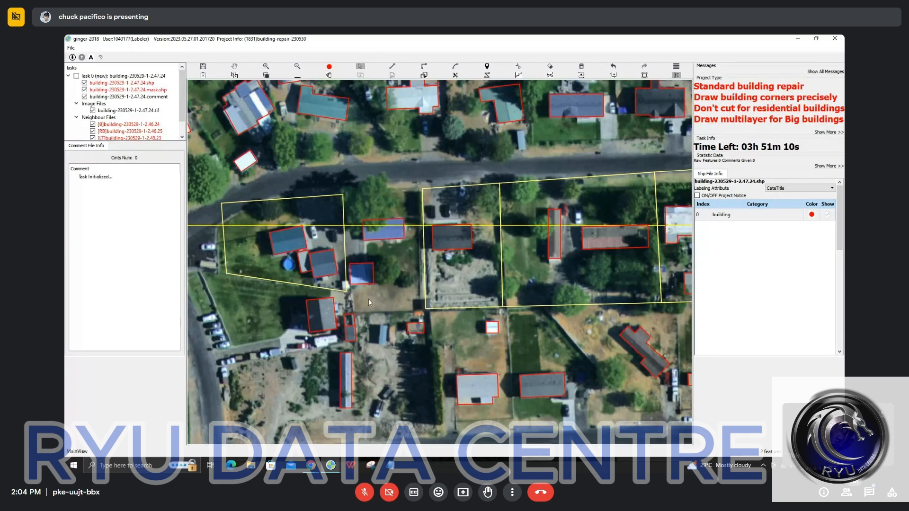
{"action": "key", "text": "Delete"}
{"action": "left_click", "coordinate": [447, 292]}
{"action": "key", "text": "Delete"}
{"action": "left_click_drag", "start_coordinate": [521, 278], "coordinate": [385, 275]}
{"action": "left_click", "coordinate": [384, 274]}
{"action": "key", "text": "Delete"}
{"action": "left_click", "coordinate": [535, 258]}
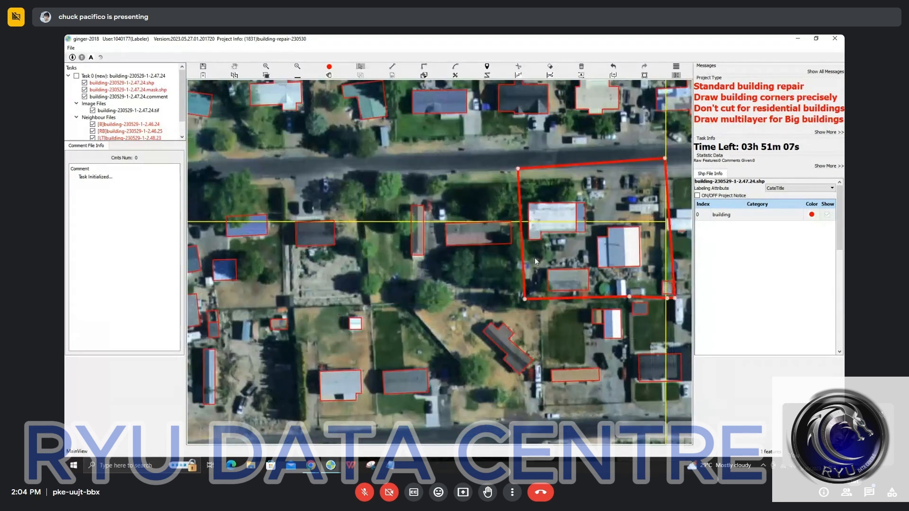
{"action": "key", "text": "Delete"}
Check the properties in the northwest with the labels hidden and delete the outline on the small structure beside the trees
{"action": "scroll", "coordinate": [535, 258], "scroll_direction": "down", "scroll_amount": 3}
{"action": "left_click_drag", "start_coordinate": [501, 144], "coordinate": [482, 258]}
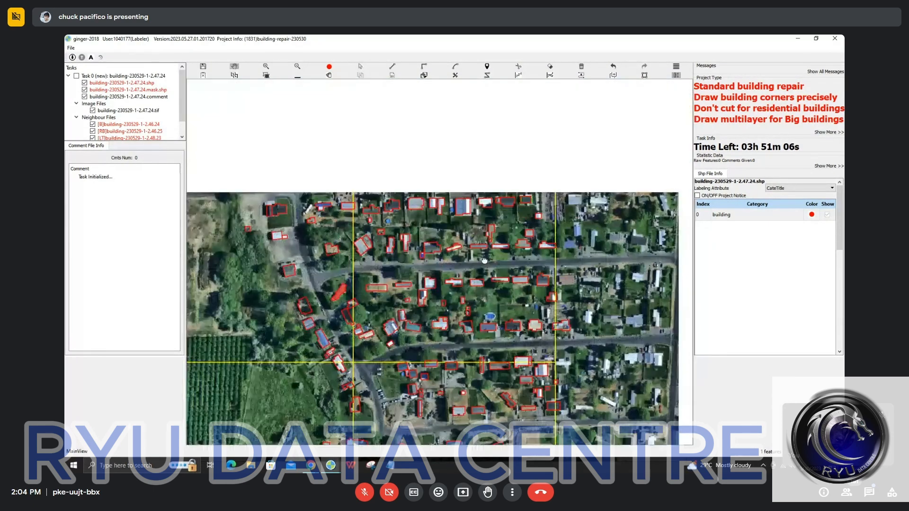
{"action": "scroll", "coordinate": [478, 265], "scroll_direction": "down", "scroll_amount": 1}
{"action": "left_click_drag", "start_coordinate": [463, 296], "coordinate": [397, 217]}
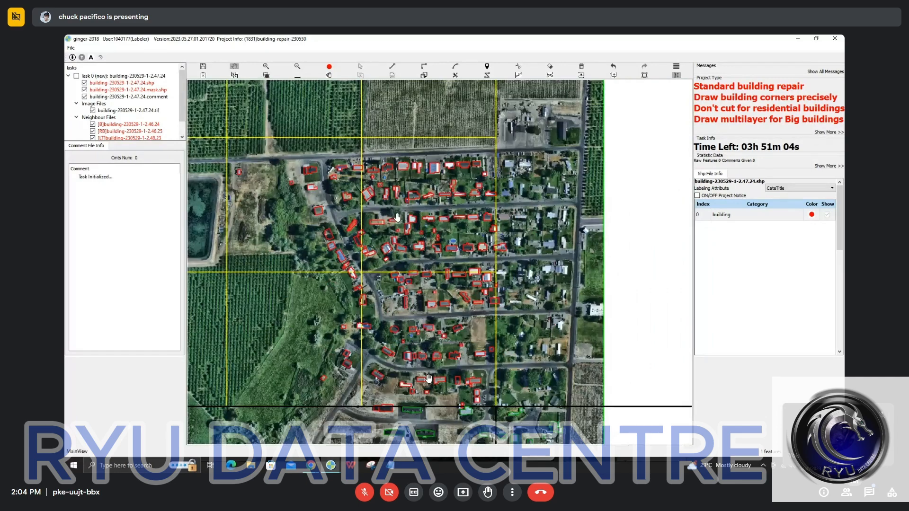
{"action": "scroll", "coordinate": [292, 173], "scroll_direction": "up", "scroll_amount": 2}
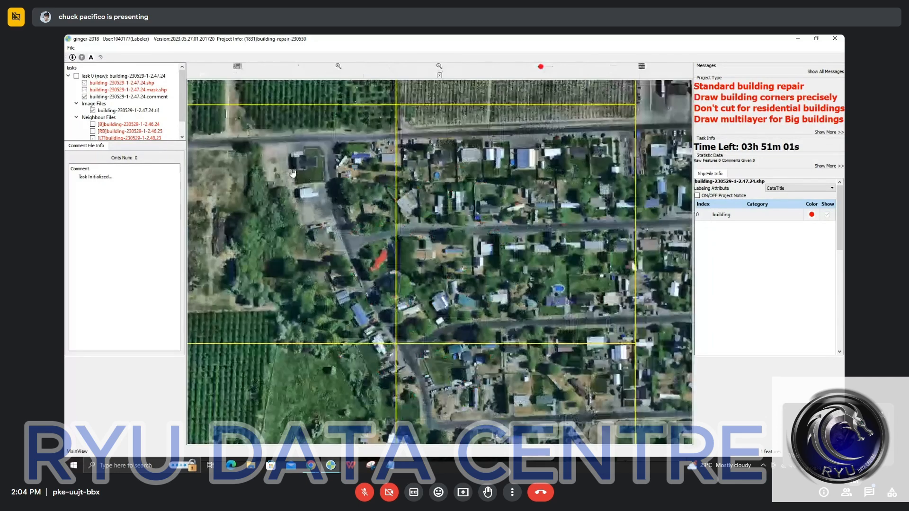
{"action": "scroll", "coordinate": [292, 173], "scroll_direction": "up", "scroll_amount": 4}
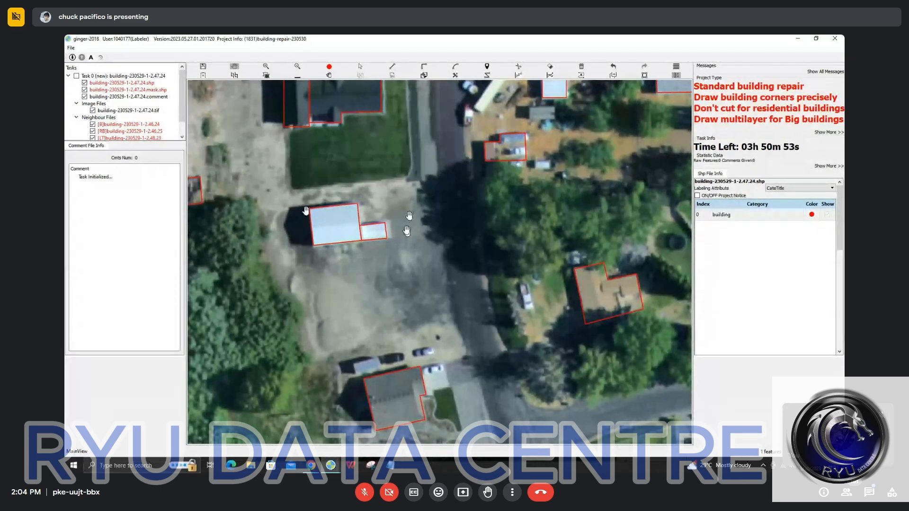
{"action": "scroll", "coordinate": [408, 215], "scroll_direction": "down", "scroll_amount": 2}
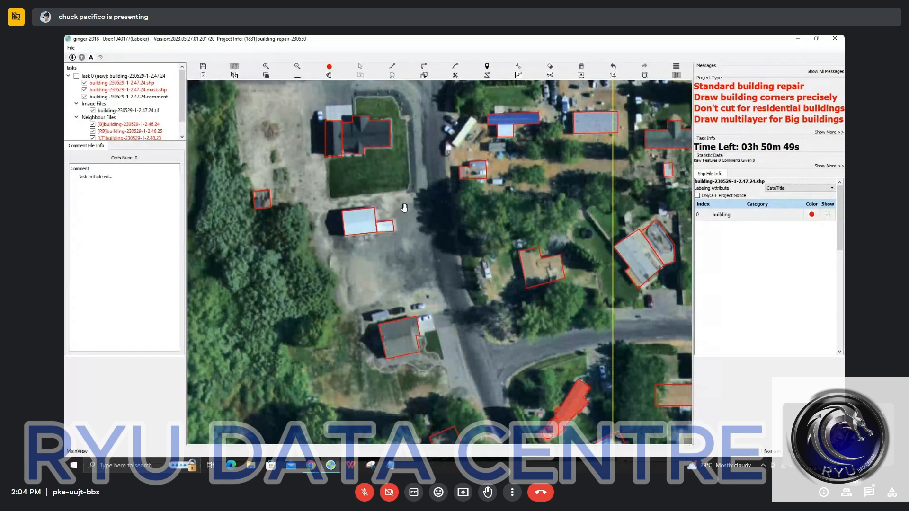
{"action": "scroll", "coordinate": [260, 211], "scroll_direction": "up", "scroll_amount": 2}
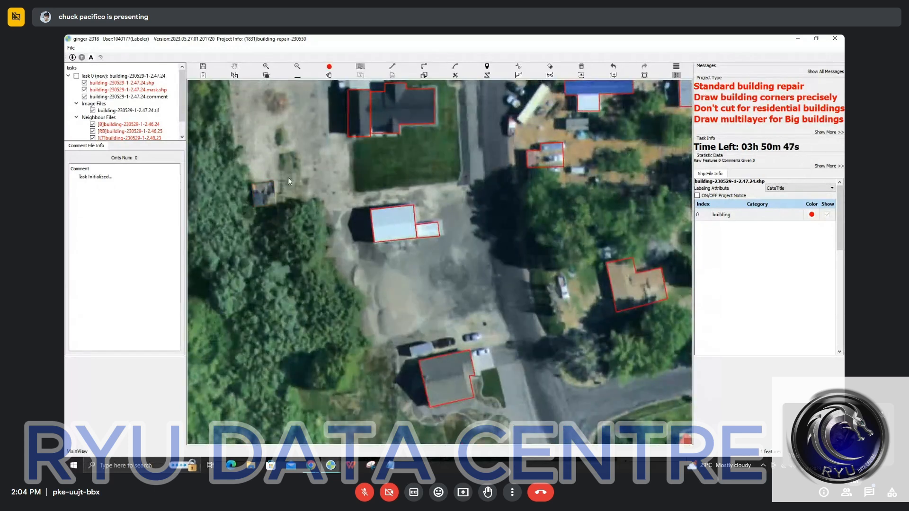
{"action": "key", "text": "r"}
{"action": "left_click", "coordinate": [253, 193]}
{"action": "left_click", "coordinate": [253, 208]}
Draw one large four-cornered boundary around the whole residential area and remove it again
{"action": "scroll", "coordinate": [422, 222], "scroll_direction": "down", "scroll_amount": 5}
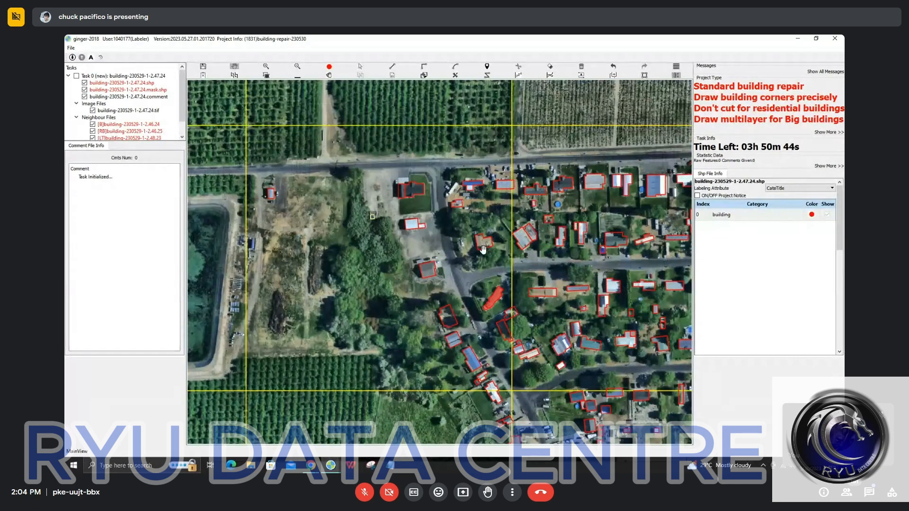
{"action": "left_click_drag", "start_coordinate": [544, 254], "coordinate": [341, 215]}
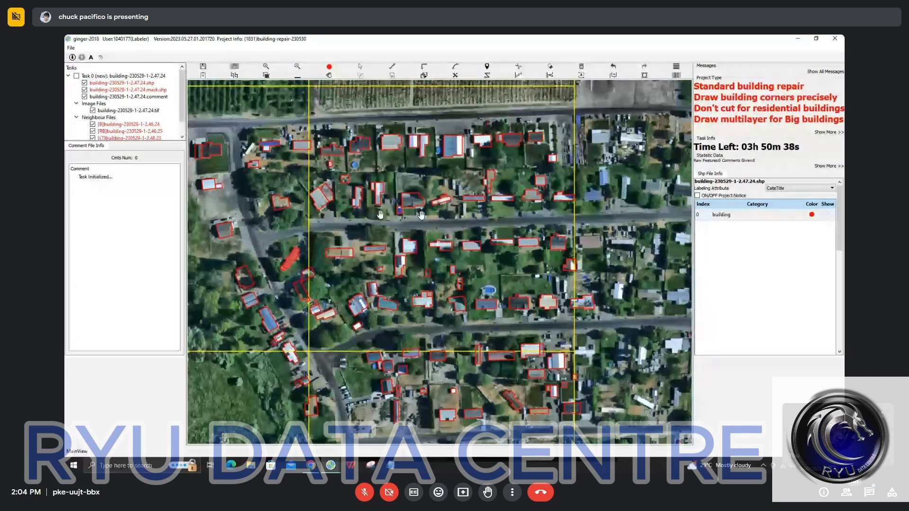
{"action": "left_click_drag", "start_coordinate": [397, 213], "coordinate": [437, 218]}
{"action": "scroll", "coordinate": [438, 215], "scroll_direction": "down", "scroll_amount": 1}
{"action": "left_click_drag", "start_coordinate": [475, 250], "coordinate": [443, 204]}
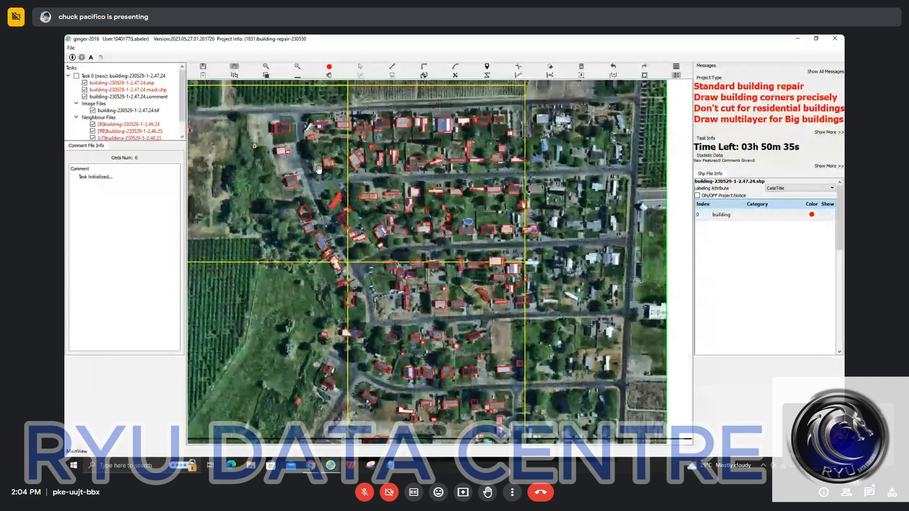
{"action": "key", "text": "l"}
{"action": "left_click", "coordinate": [263, 120]}
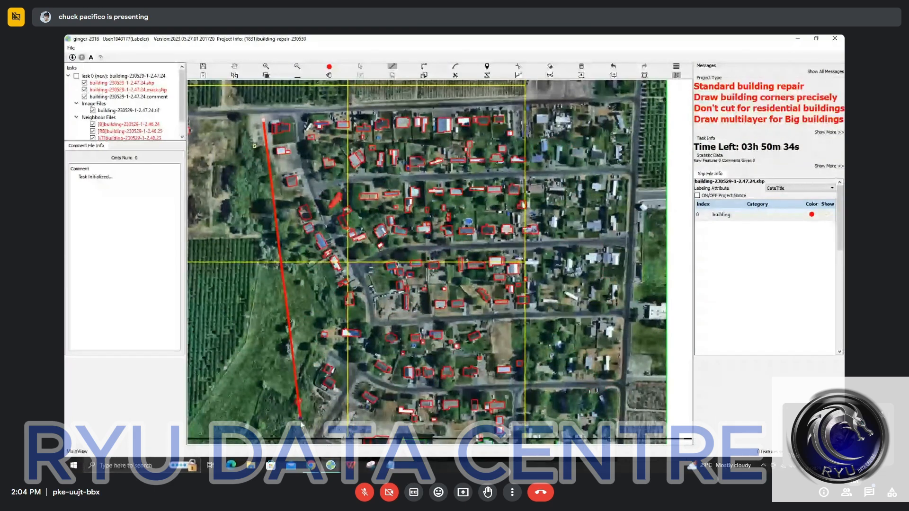
{"action": "scroll", "coordinate": [274, 246], "scroll_direction": "down", "scroll_amount": 3}
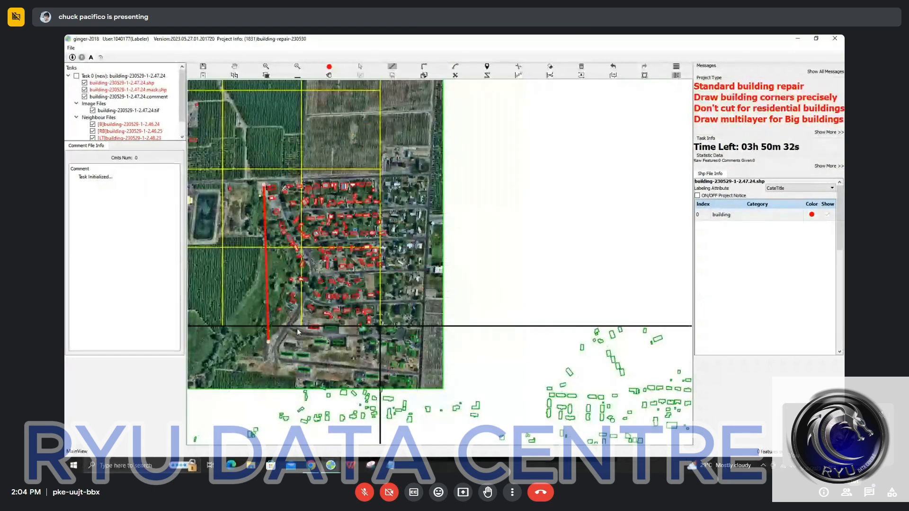
{"action": "left_click", "coordinate": [440, 332]}
{"action": "left_click", "coordinate": [438, 167]}
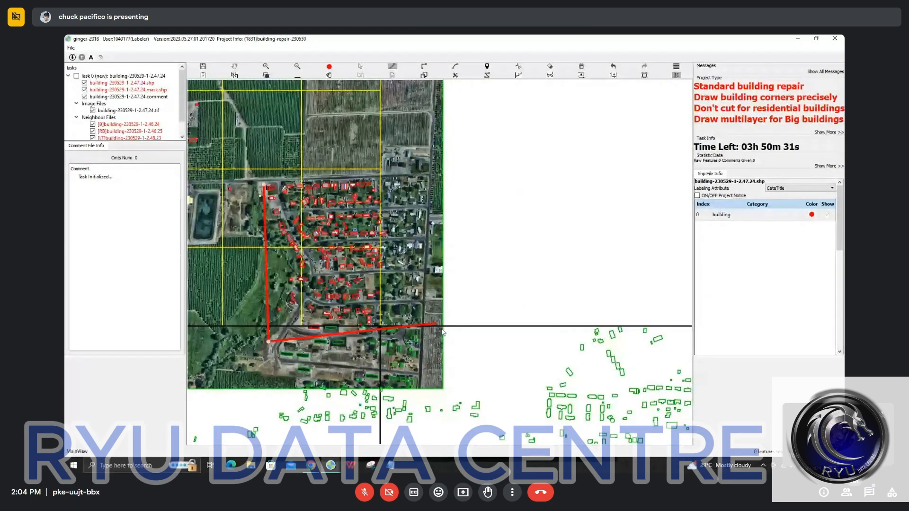
{"action": "double_click", "coordinate": [263, 169]}
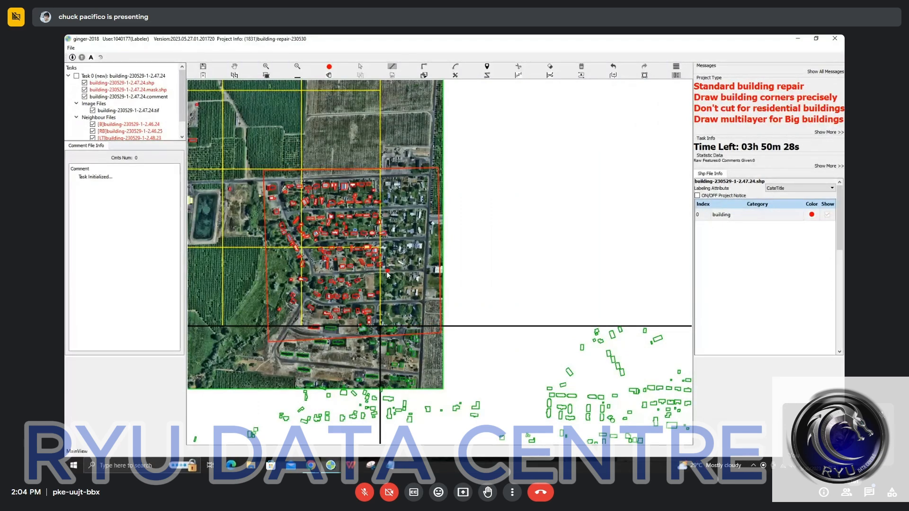
{"action": "left_click", "coordinate": [410, 327]}
{"action": "key", "text": "Escape"}
Try to move the outline of the white-roofed building south of the road onto the beige-roofed house across it, and undo the move
{"action": "scroll", "coordinate": [384, 246], "scroll_direction": "up", "scroll_amount": 6}
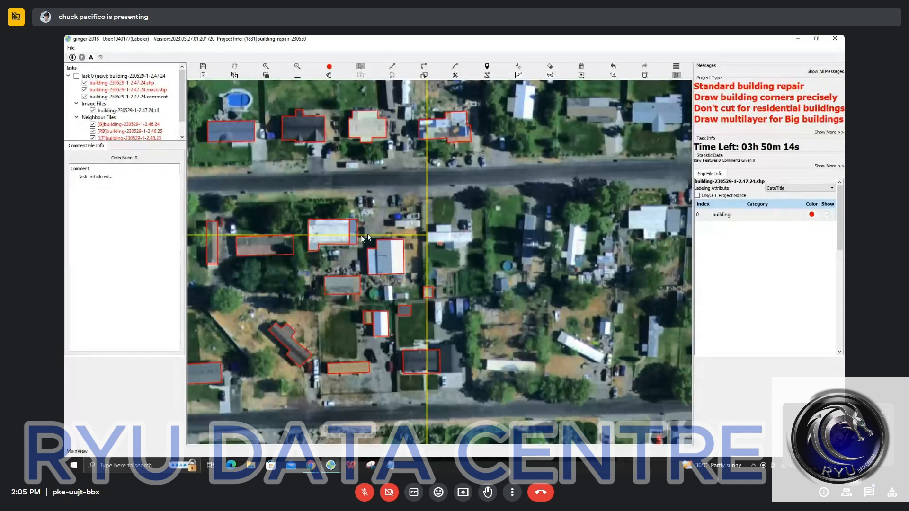
{"action": "scroll", "coordinate": [367, 238], "scroll_direction": "up", "scroll_amount": 1}
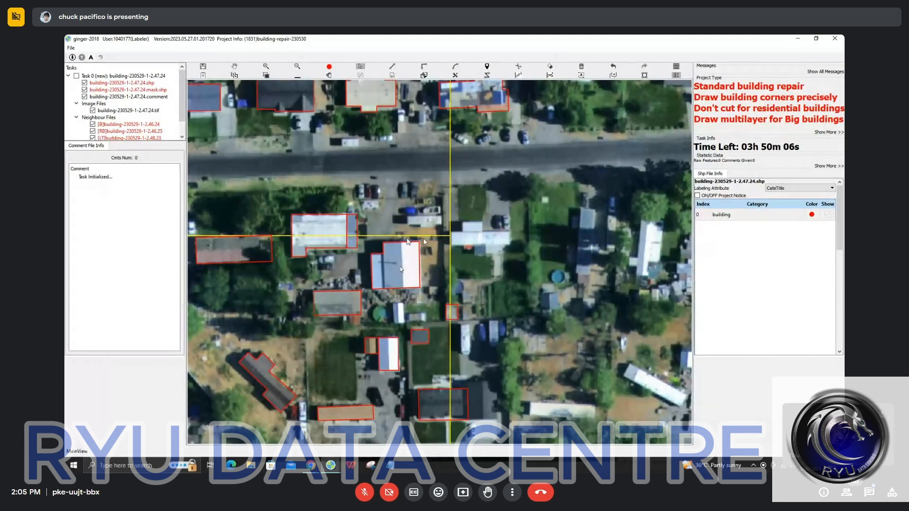
{"action": "scroll", "coordinate": [423, 237], "scroll_direction": "down", "scroll_amount": 3}
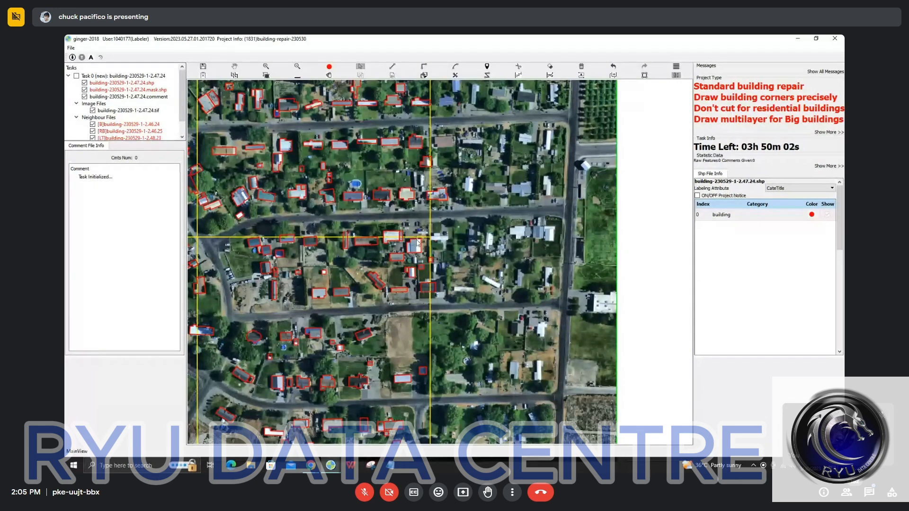
{"action": "scroll", "coordinate": [418, 244], "scroll_direction": "up", "scroll_amount": 2}
{"action": "left_click", "coordinate": [418, 256]}
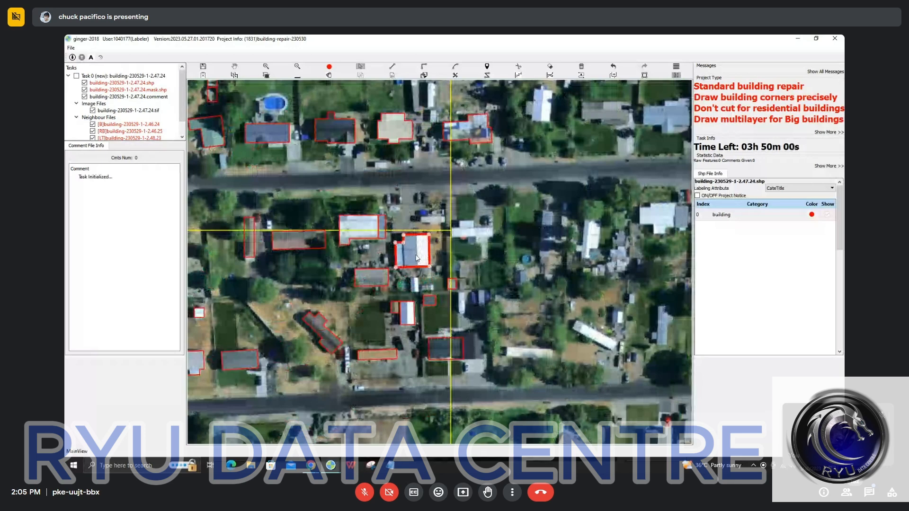
{"action": "left_click", "coordinate": [403, 133]}
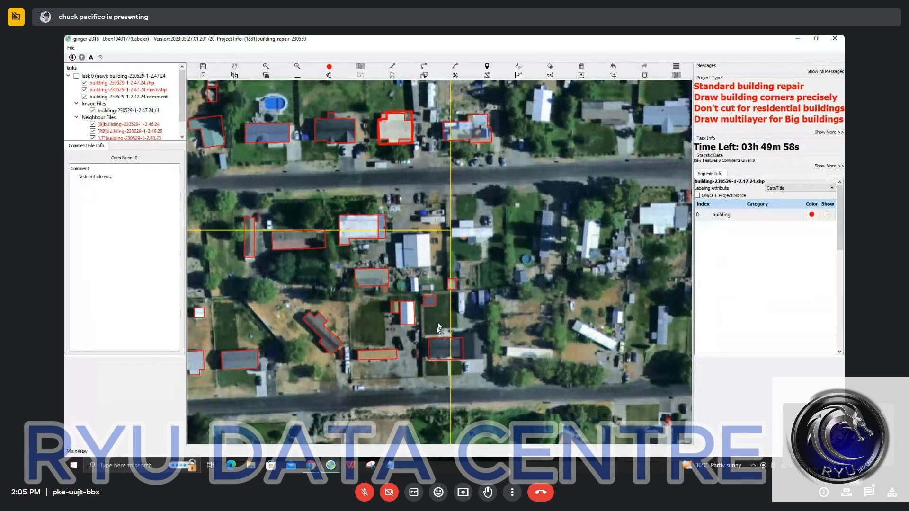
{"action": "key", "text": "Escape"}
{"action": "left_click_drag", "start_coordinate": [415, 209], "coordinate": [414, 245]}
{"action": "key", "text": "ctrl+z"}
Try shifting the white-roofed building's outline onto the beige-roofed house and onto the long dark-roofed building to the west, restoring its position each time
{"action": "key", "text": "s"}
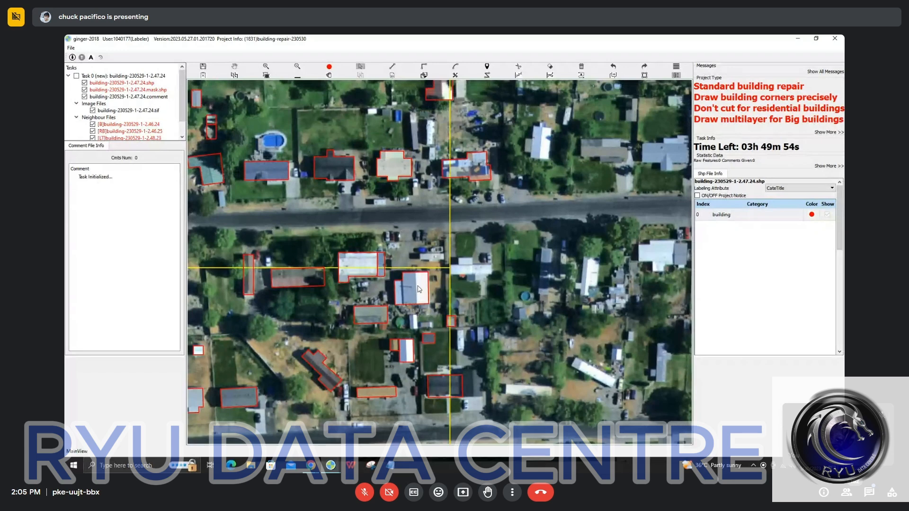
{"action": "left_click", "coordinate": [415, 298]}
{"action": "left_click", "coordinate": [396, 171]}
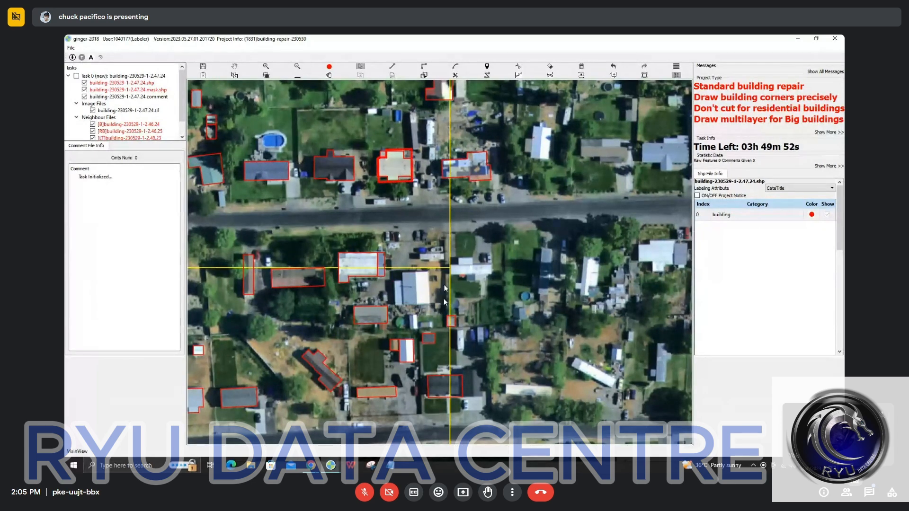
{"action": "left_click", "coordinate": [426, 291]}
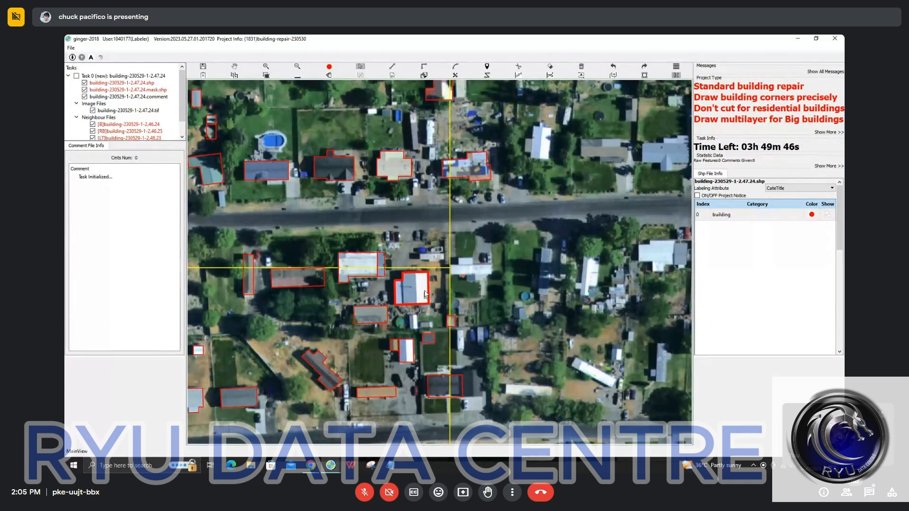
{"action": "left_click", "coordinate": [422, 292]}
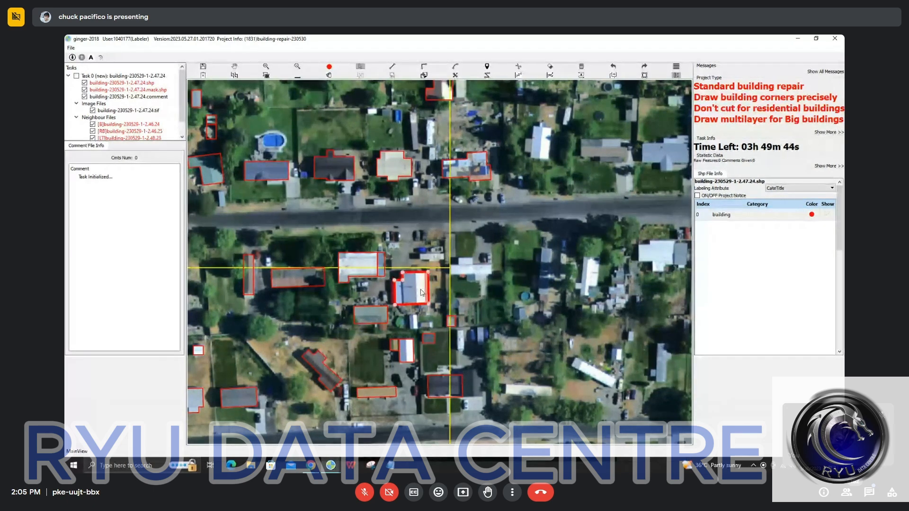
{"action": "left_click_drag", "start_coordinate": [422, 292], "coordinate": [302, 281]}
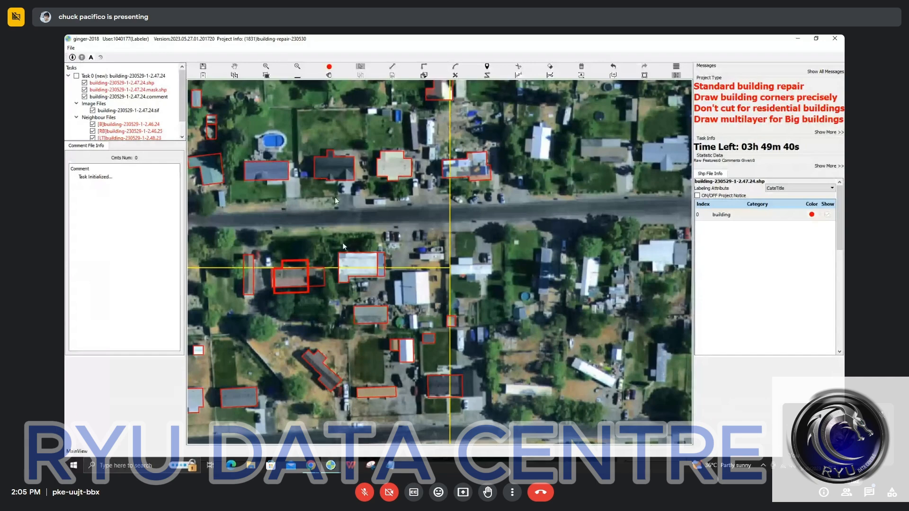
{"action": "key", "text": "ctrl+z"}
Select both adjoining outlines on the large dark-roofed house in the northwest corner of the residential area
{"action": "scroll", "coordinate": [352, 257], "scroll_direction": "down", "scroll_amount": 2}
{"action": "scroll", "coordinate": [351, 257], "scroll_direction": "down", "scroll_amount": 3}
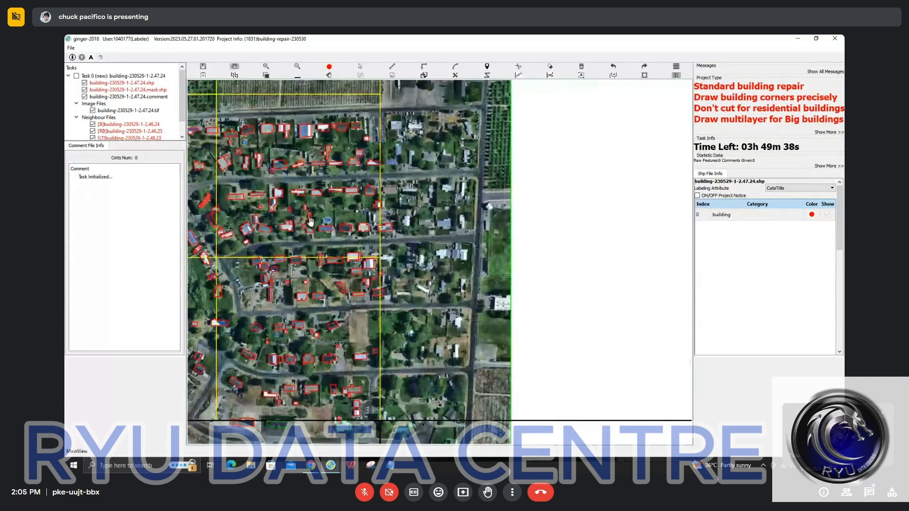
{"action": "left_click_drag", "start_coordinate": [268, 197], "coordinate": [463, 215]}
{"action": "left_click_drag", "start_coordinate": [279, 324], "coordinate": [241, 297]}
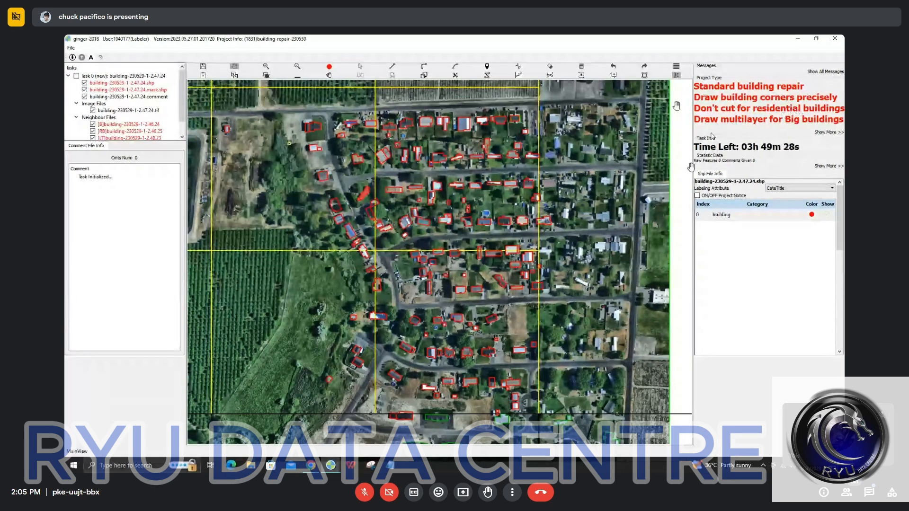
{"action": "scroll", "coordinate": [311, 116], "scroll_direction": "up", "scroll_amount": 2}
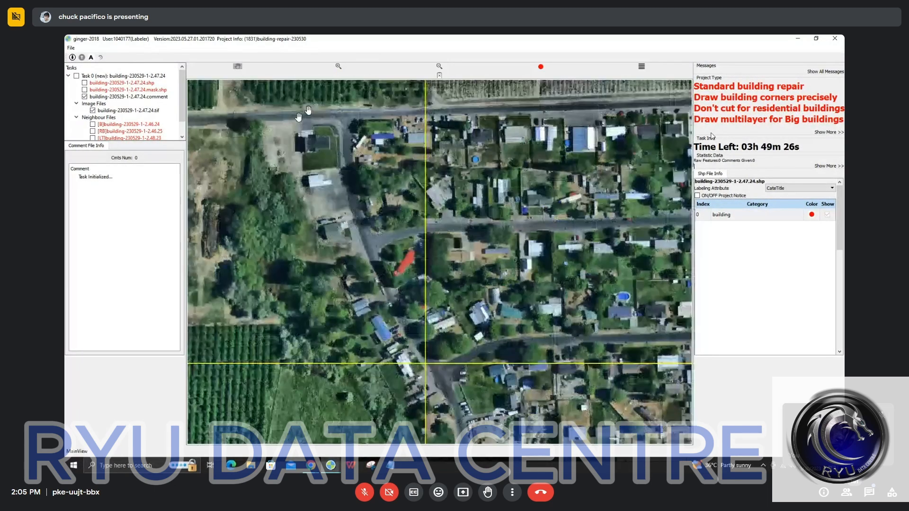
{"action": "scroll", "coordinate": [308, 124], "scroll_direction": "up", "scroll_amount": 4}
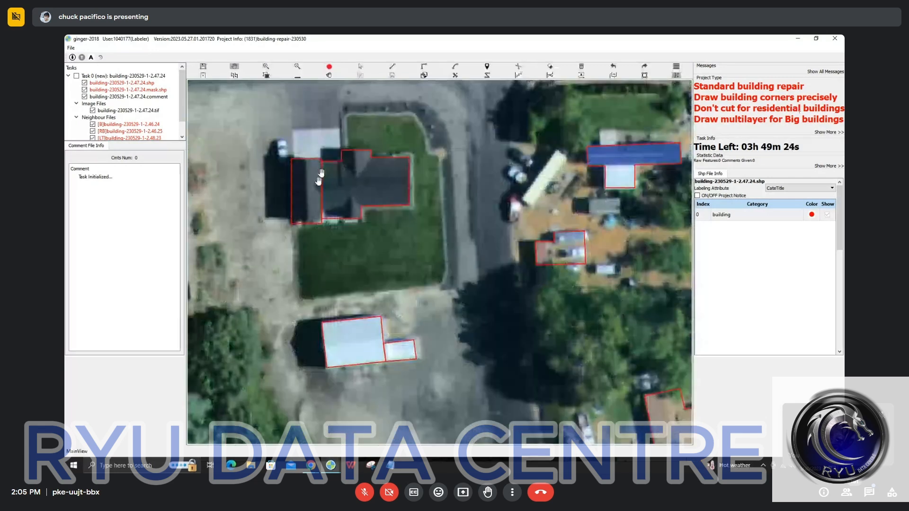
{"action": "key", "text": "s"}
{"action": "left_click_drag", "start_coordinate": [312, 157], "coordinate": [431, 228]}
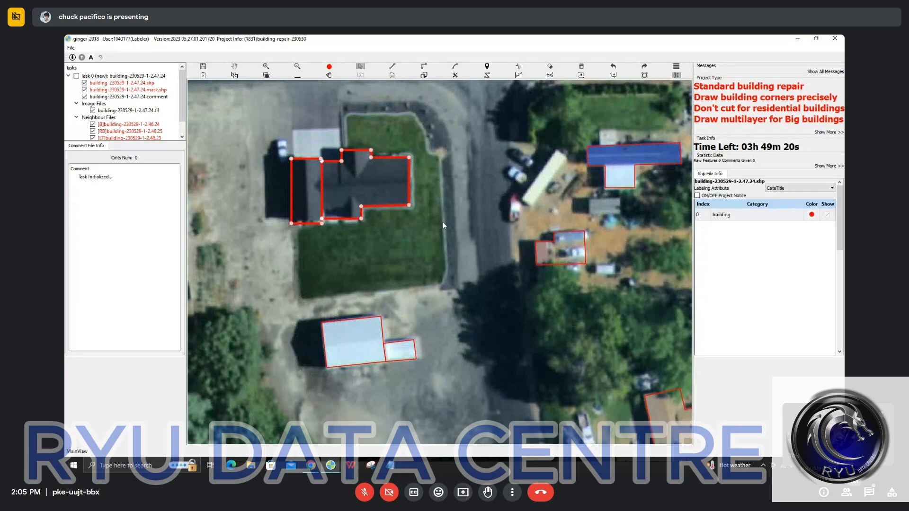